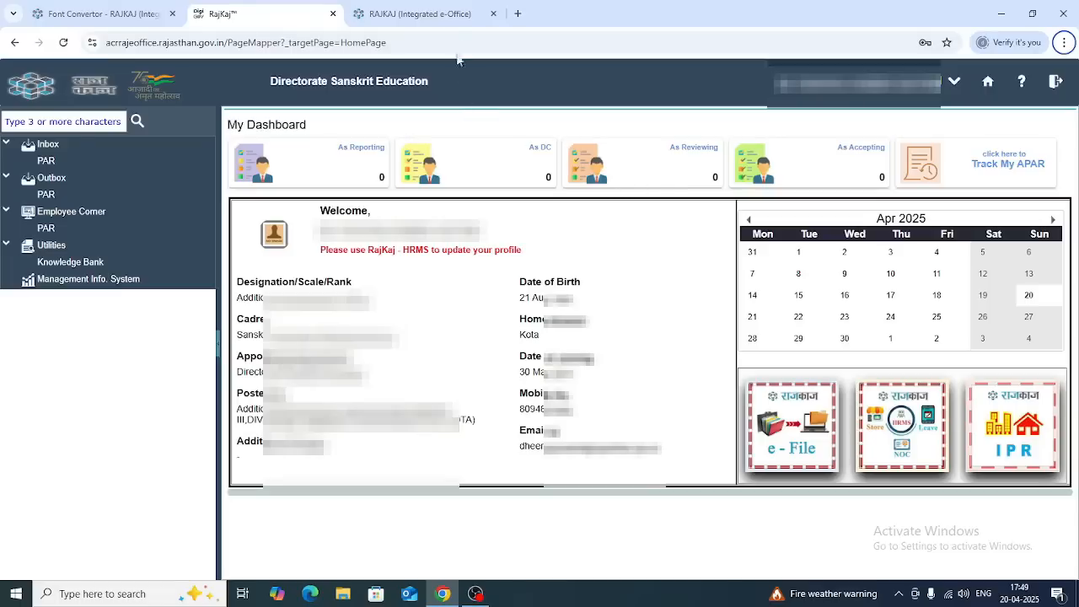
Step: In a new tab, find rajkaj.rajasthan.gov.in and follow Login > ACR/APAR to the SSO login page
{"action": "left_click", "coordinate": [518, 13]}
{"action": "left_click", "coordinate": [131, 75]}
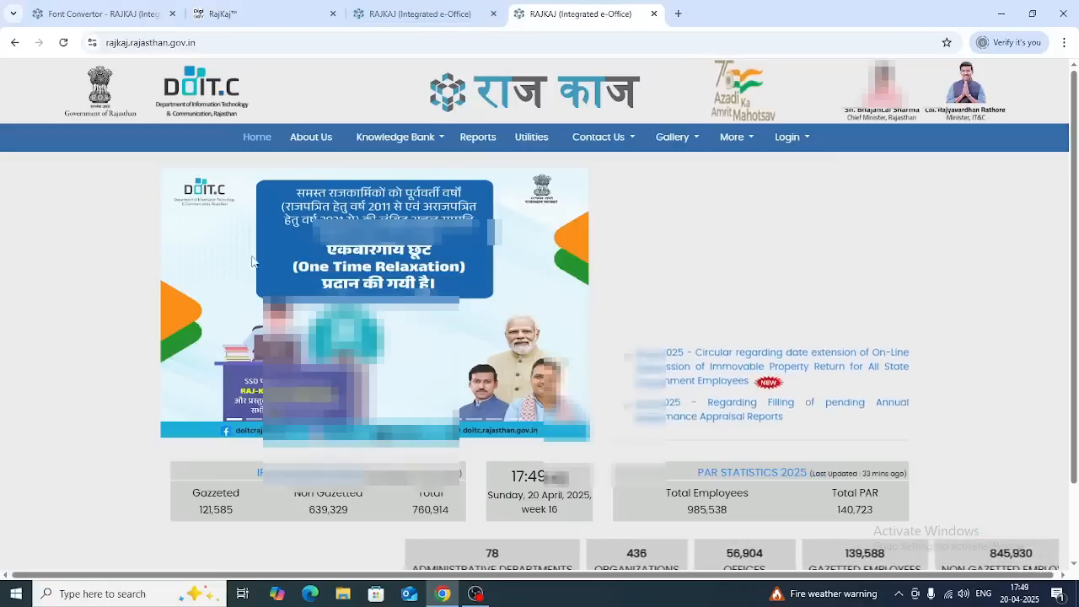
{"action": "left_click", "coordinate": [806, 140]}
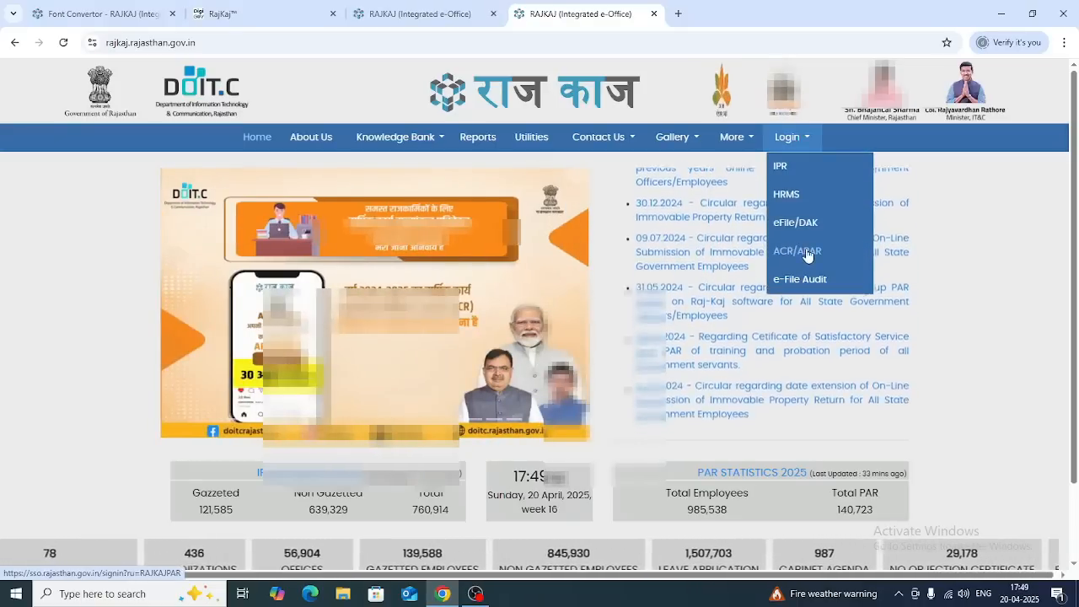
{"action": "left_click", "coordinate": [805, 253]}
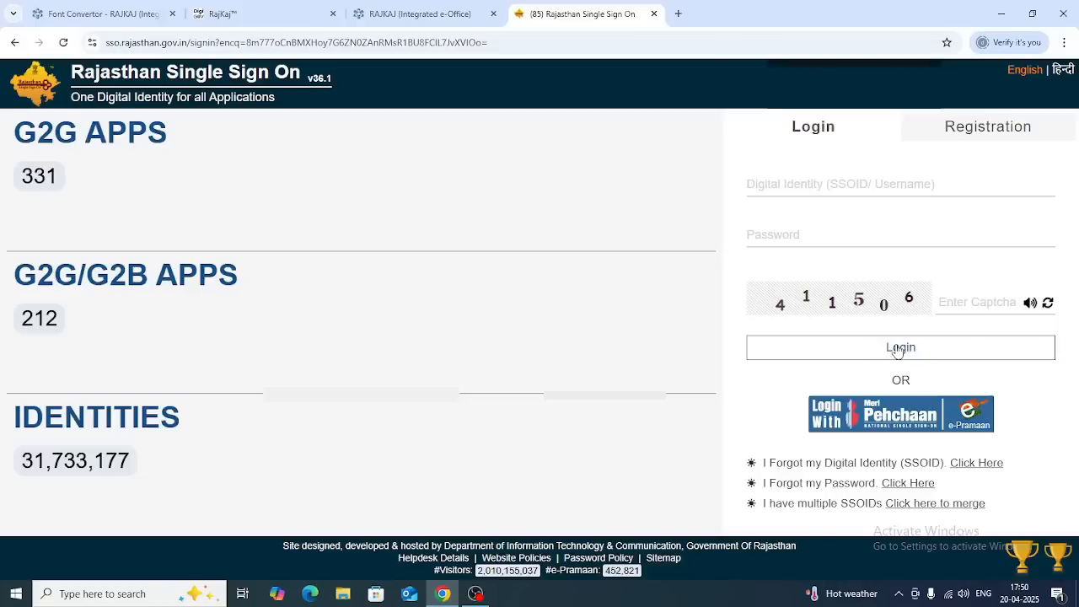
Step: Open Employee Corner > PAR on the RajKaj dashboard, confirm Yes, and verify with the received OTP
{"action": "left_click", "coordinate": [239, 17]}
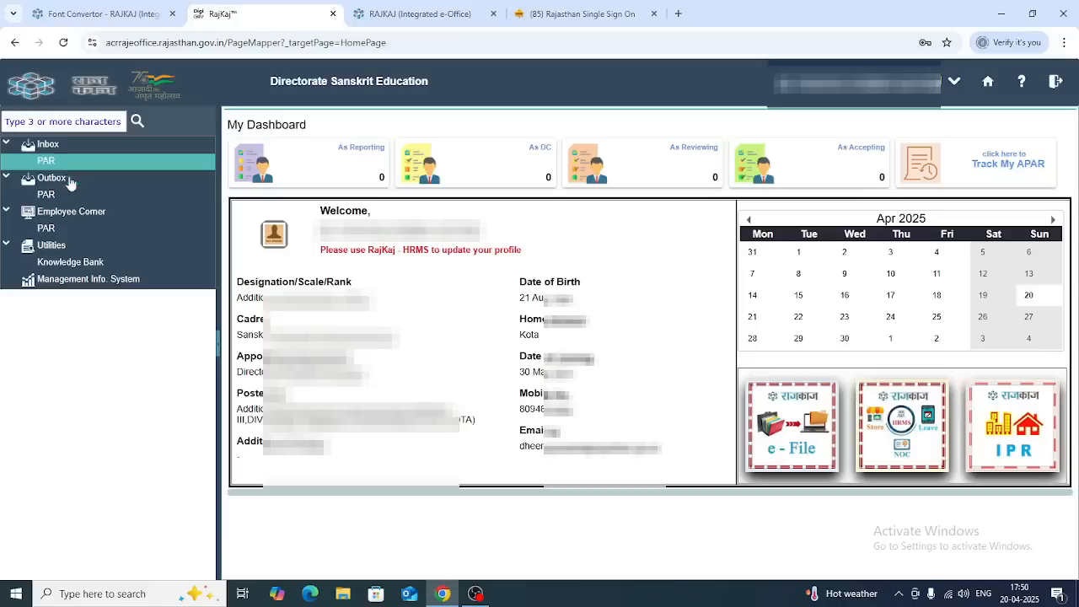
{"action": "left_click", "coordinate": [49, 232]}
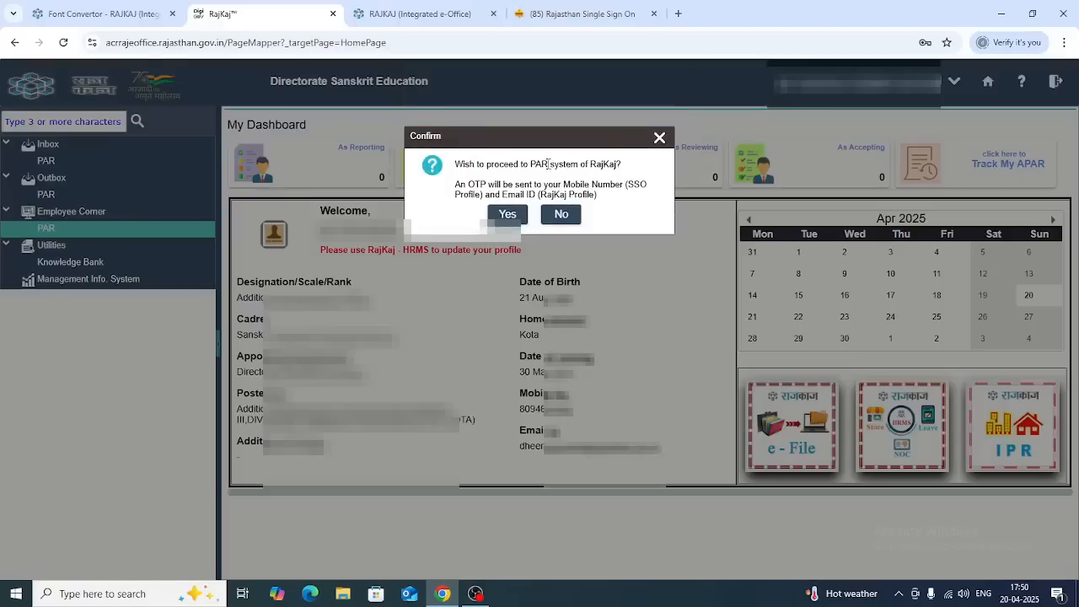
{"action": "left_click", "coordinate": [509, 215]}
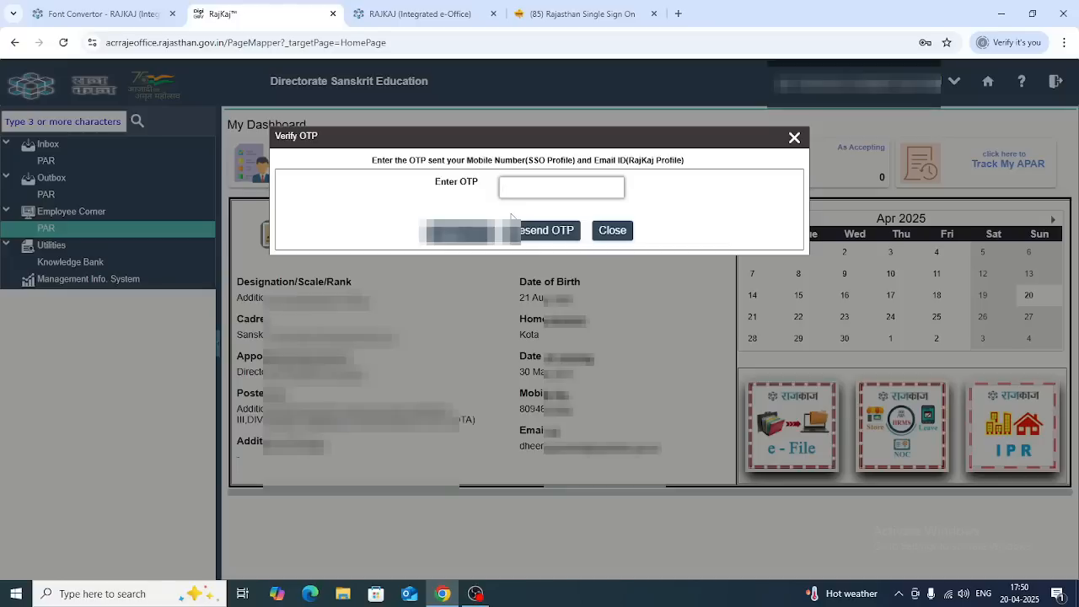
{"action": "left_click", "coordinate": [551, 189]}
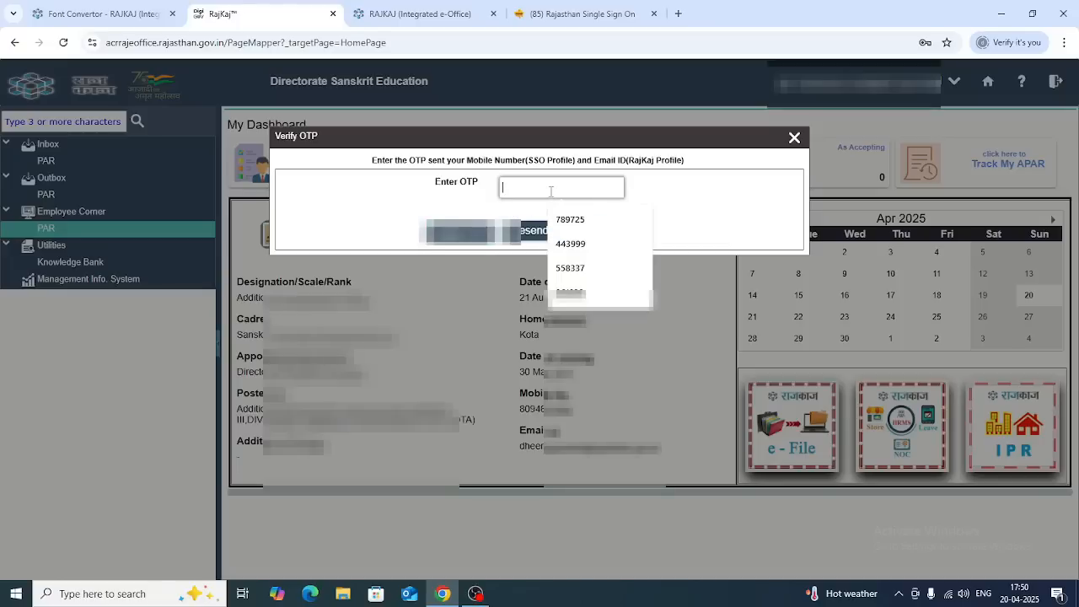
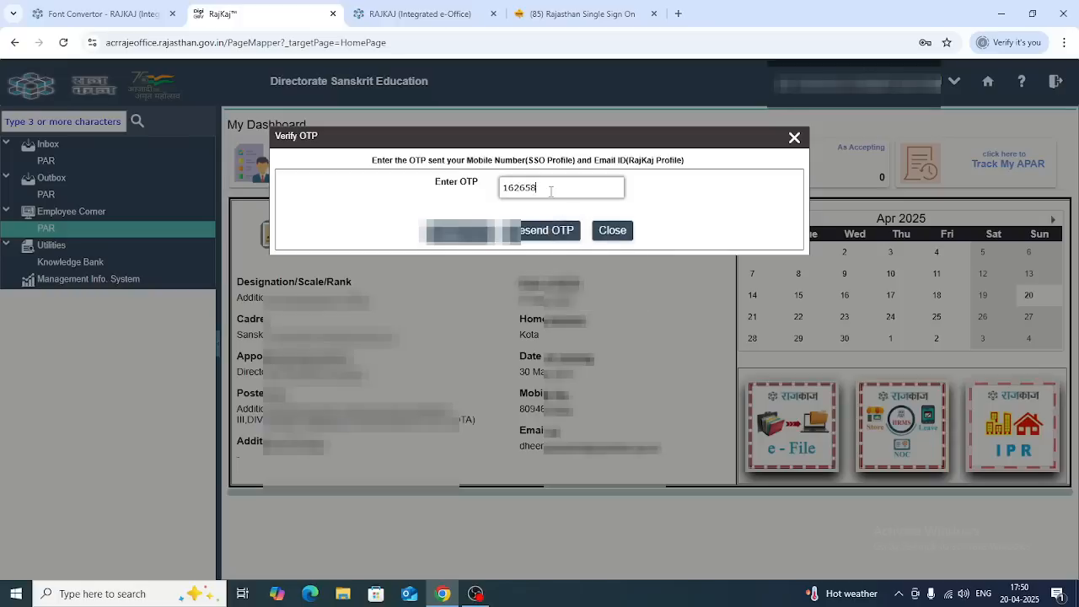
{"action": "left_click", "coordinate": [453, 241]}
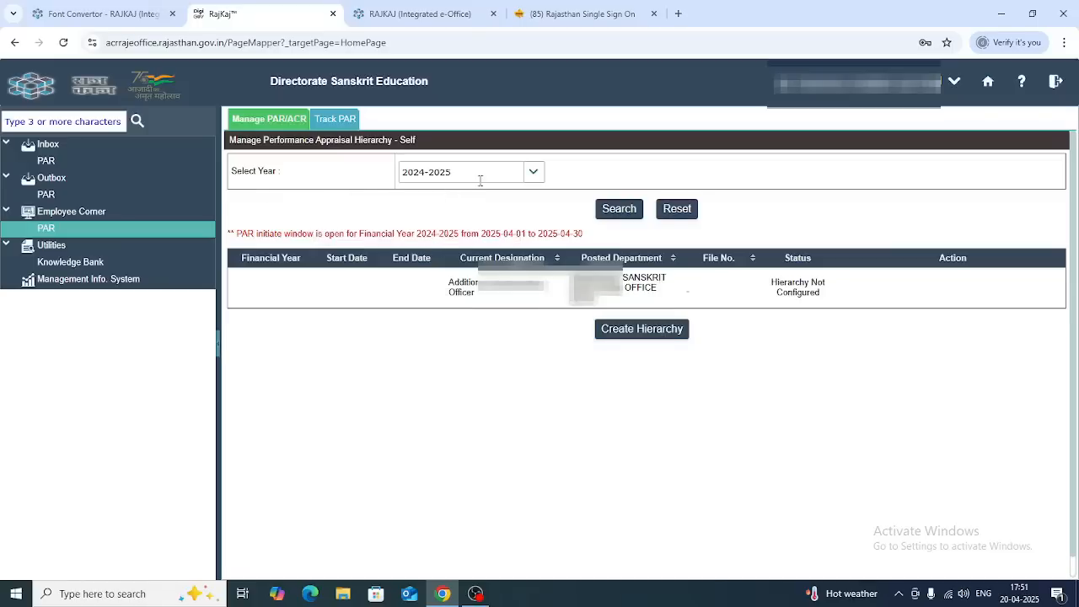
Step: Keep 2024-2025 as the selected year on the Manage PAR/ACR page
{"action": "left_click", "coordinate": [534, 173]}
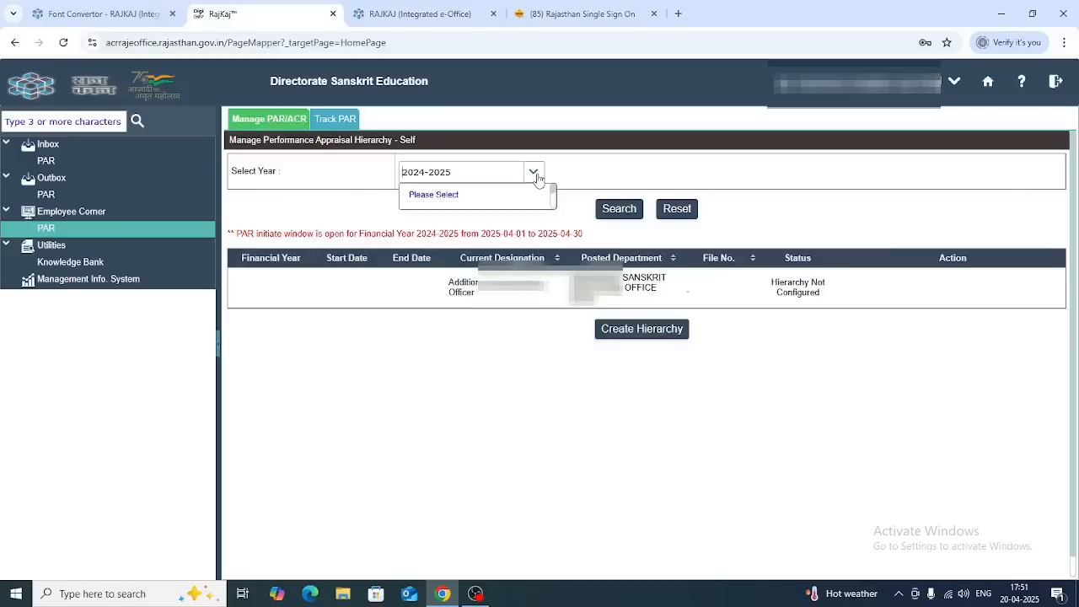
{"action": "left_click", "coordinate": [375, 354]}
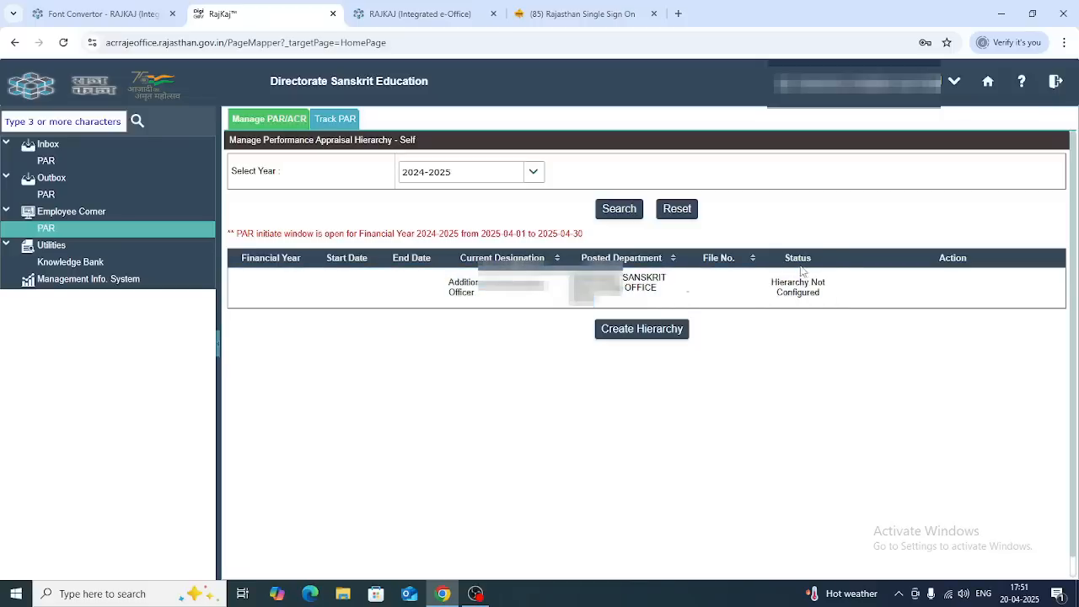
Step: Create the hierarchy with a Financial Year period, 01-Apr-2024 to 31-Mar-2025
{"action": "left_click", "coordinate": [641, 332]}
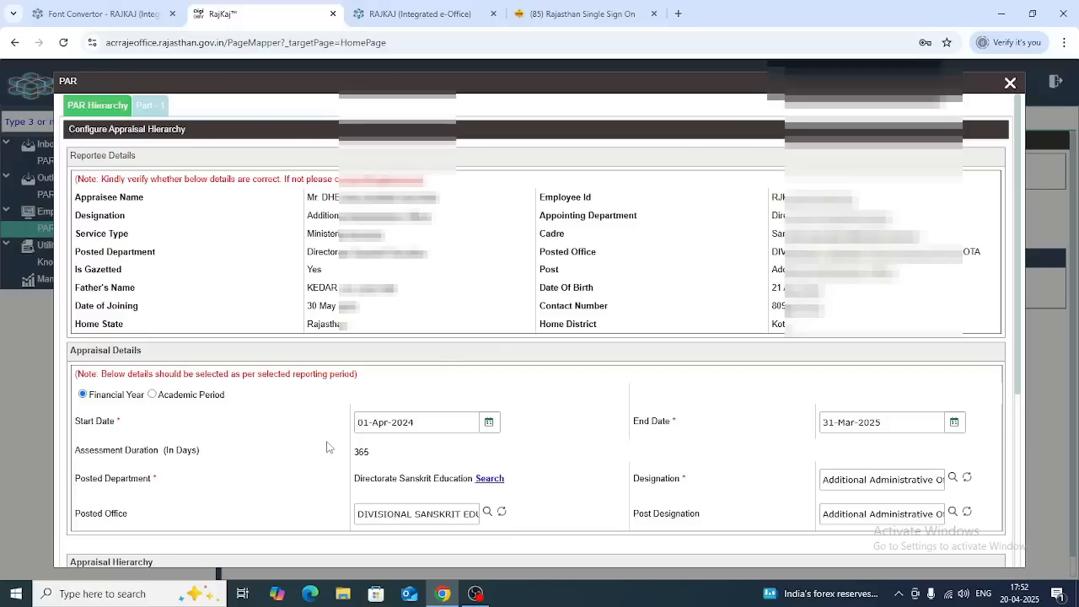
{"action": "left_click", "coordinate": [153, 396]}
{"action": "left_click", "coordinate": [83, 395]}
{"action": "scroll", "coordinate": [419, 463], "scroll_direction": "down", "scroll_amount": 3}
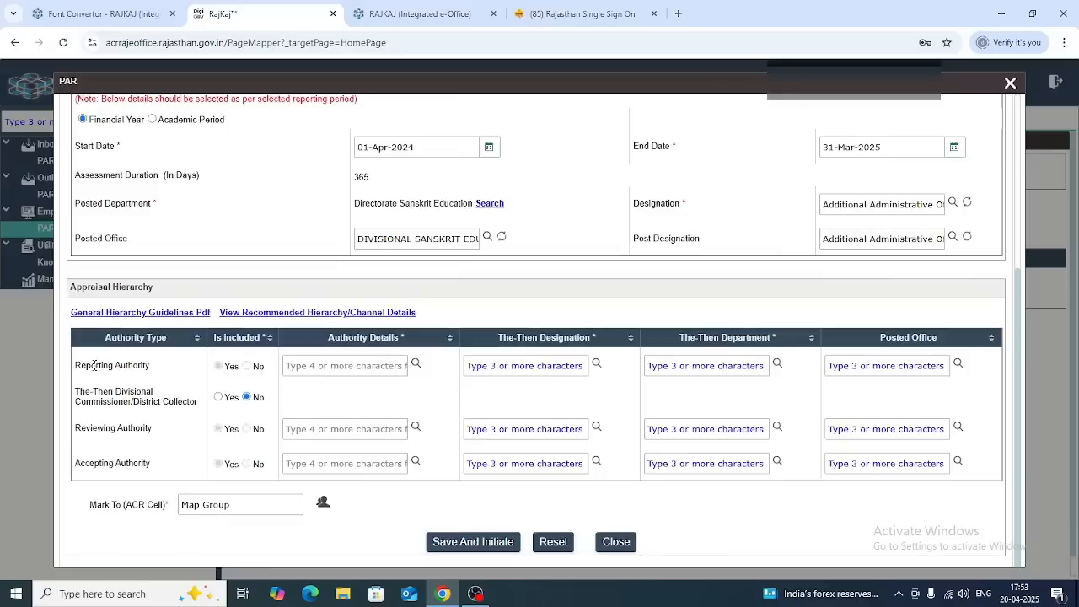
Step: Set the Reporting Authority by searching all employees by Employee Id and selecting the match
{"action": "left_click", "coordinate": [416, 365]}
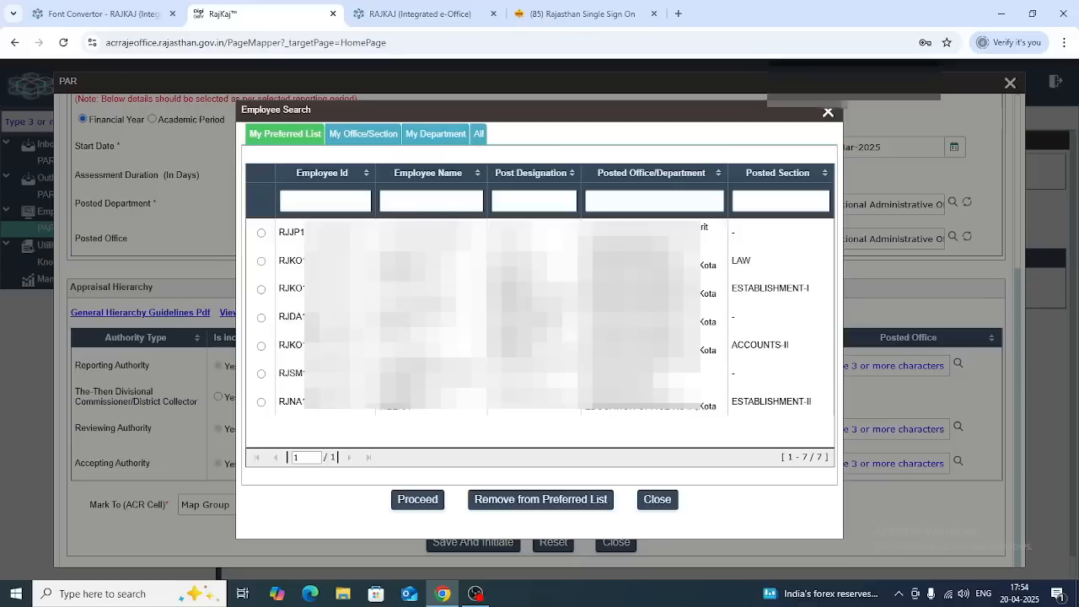
{"action": "left_click", "coordinate": [479, 135]}
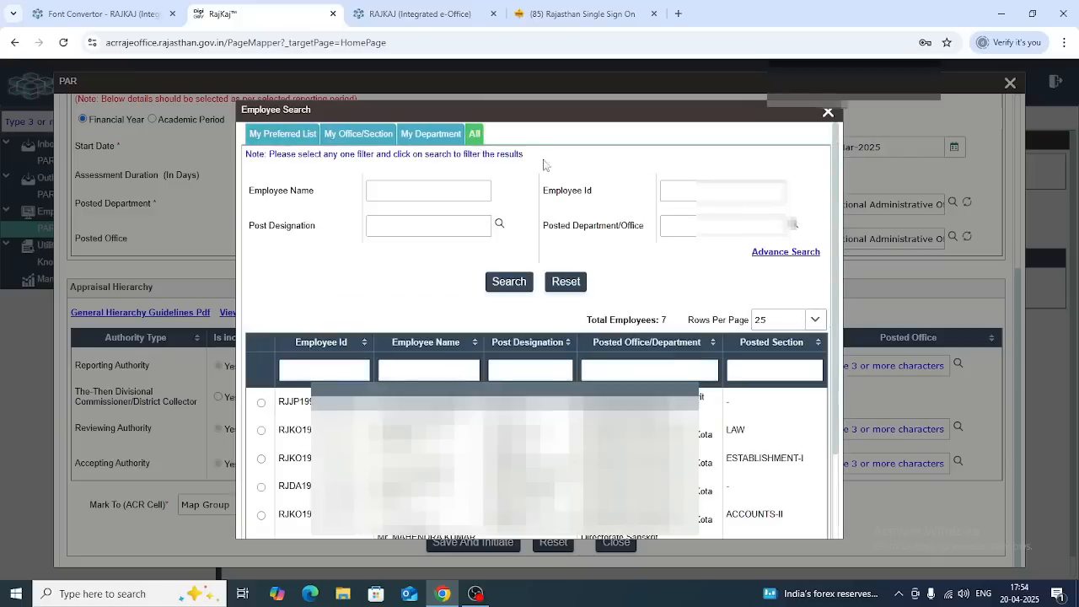
{"action": "left_click", "coordinate": [710, 190]}
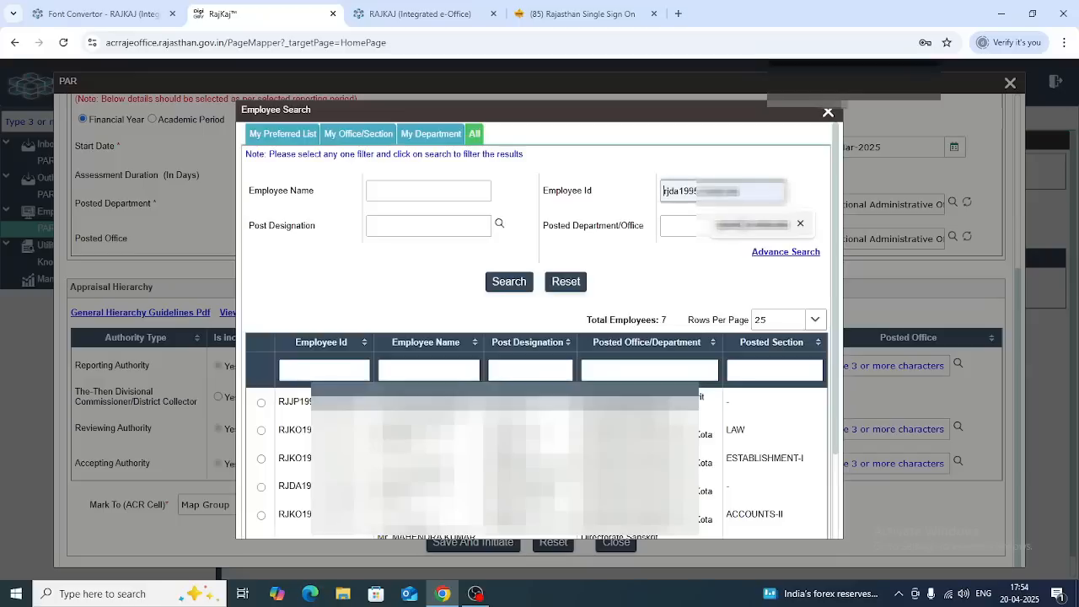
{"action": "left_click", "coordinate": [752, 225]}
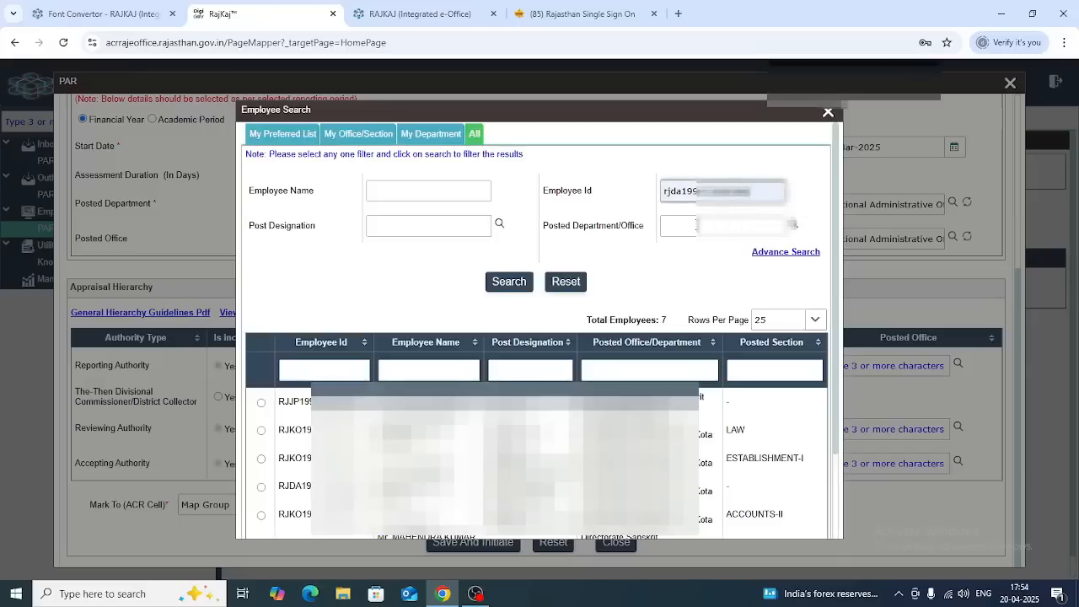
{"action": "left_click", "coordinate": [510, 283]}
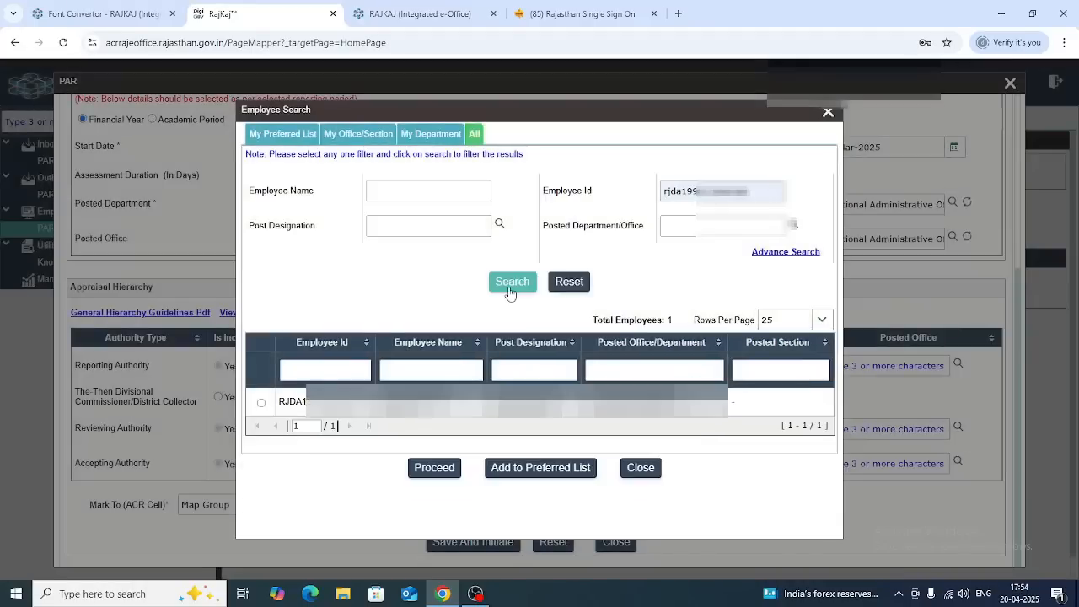
{"action": "left_click", "coordinate": [262, 404]}
{"action": "left_click", "coordinate": [437, 475]}
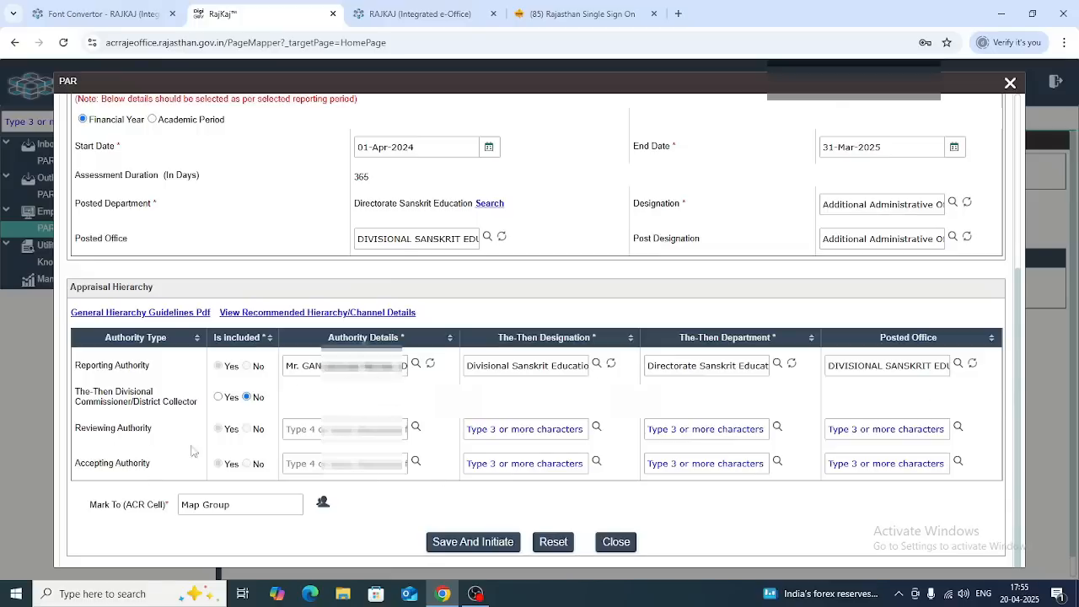
Step: Fill the Reviewing (Deputy Director) and Accepting (Professor) Authorities from the preferred employee list
{"action": "left_click", "coordinate": [415, 430]}
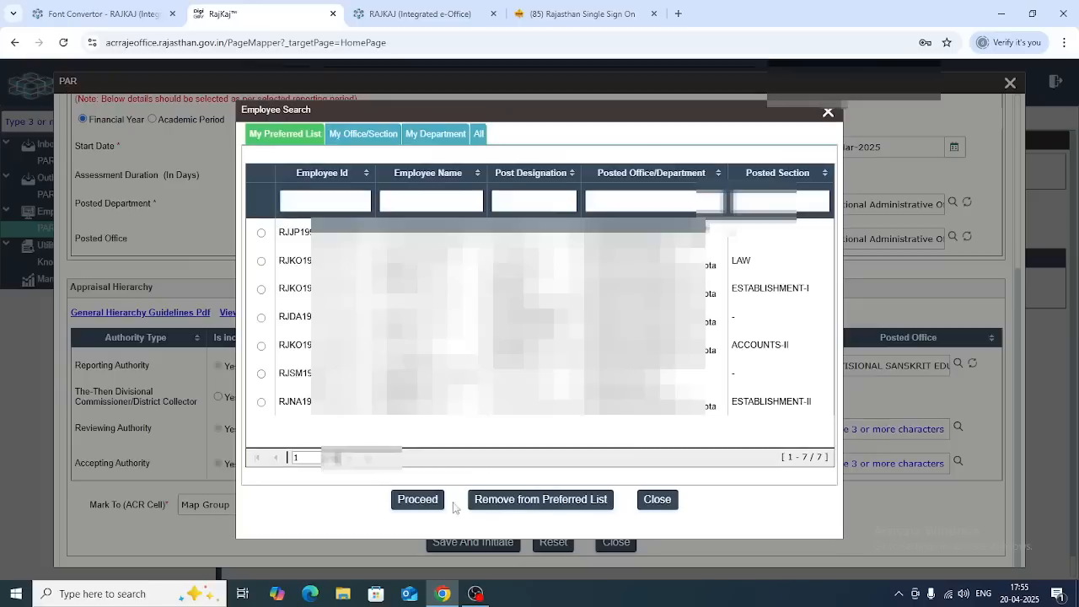
{"action": "left_click", "coordinate": [261, 374]}
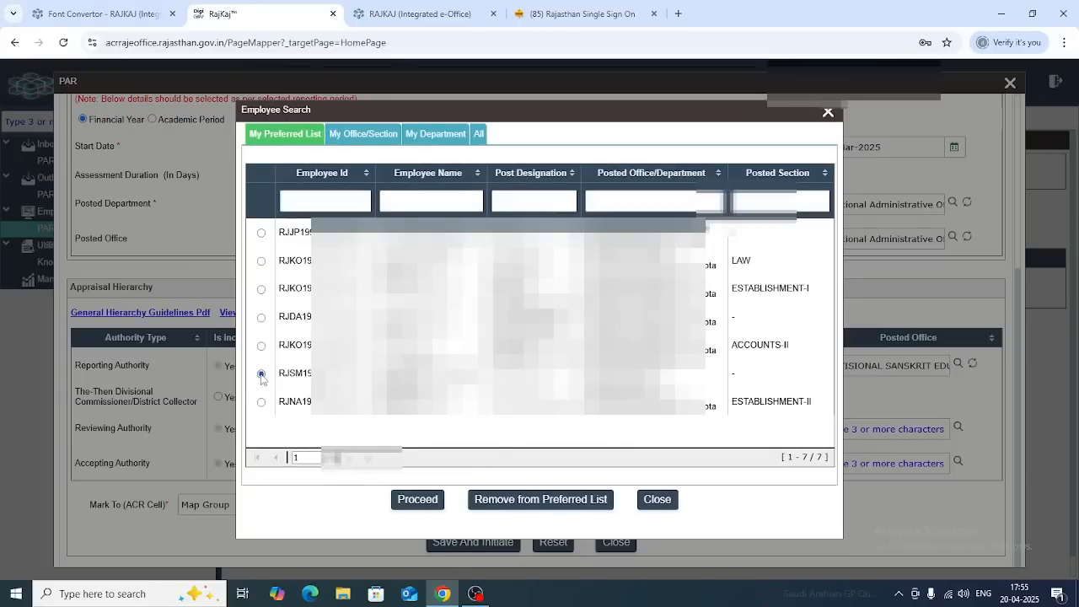
{"action": "left_click", "coordinate": [417, 500]}
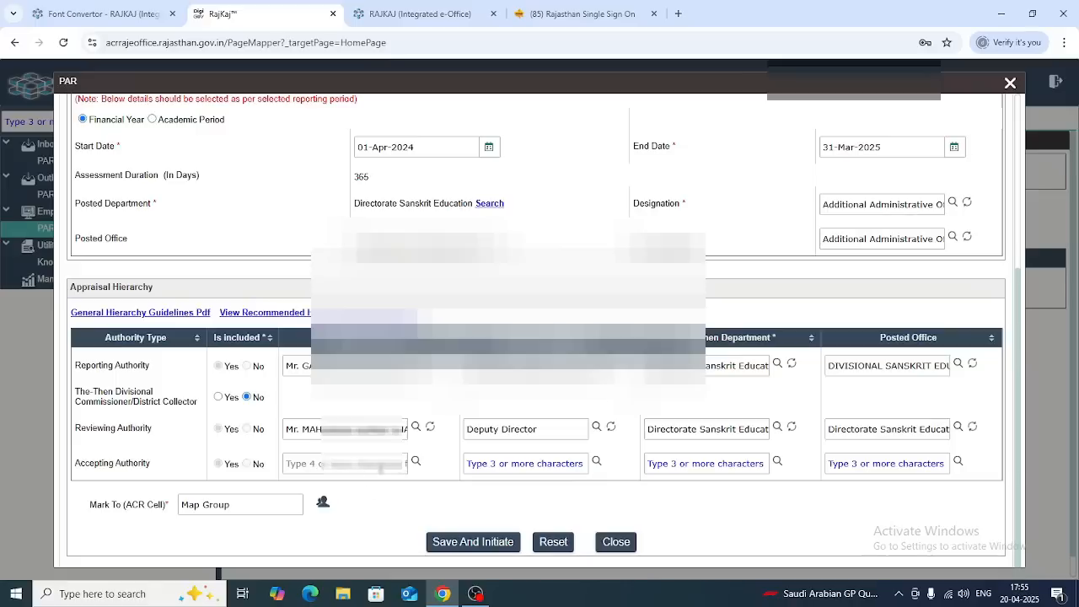
{"action": "left_click", "coordinate": [415, 463]}
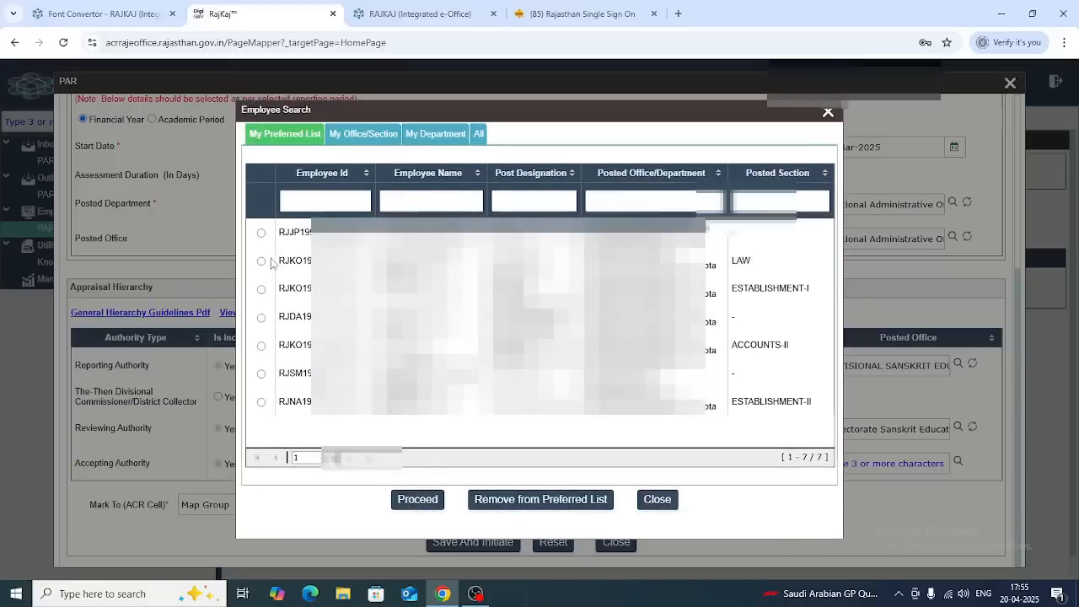
{"action": "left_click", "coordinate": [262, 233]}
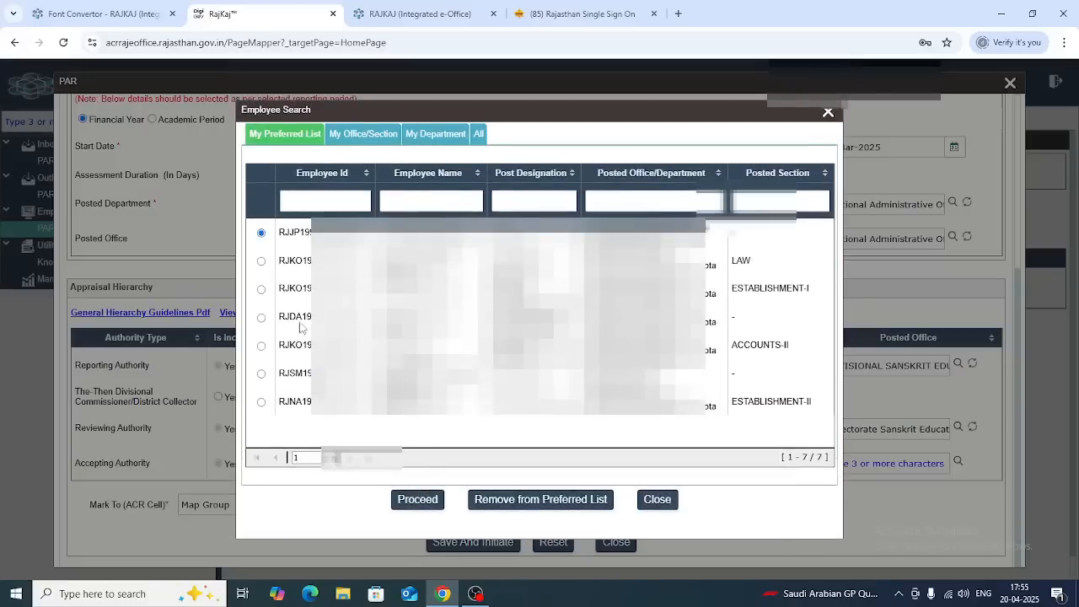
{"action": "left_click", "coordinate": [414, 505]}
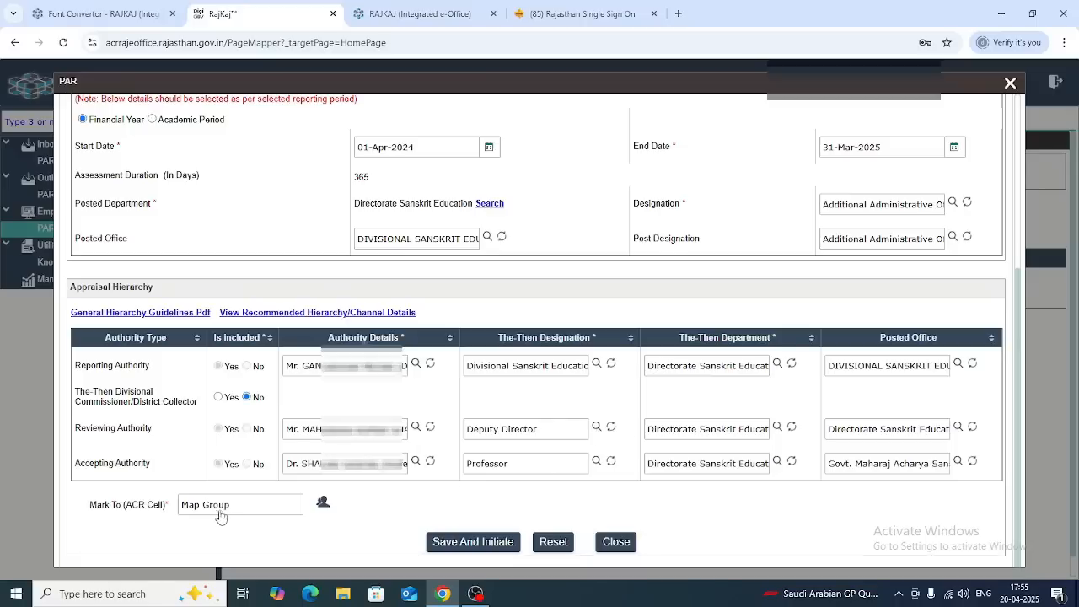
Step: Map the report's Mark To group to Sans.Edu_ACR_Group
{"action": "left_click", "coordinate": [321, 504]}
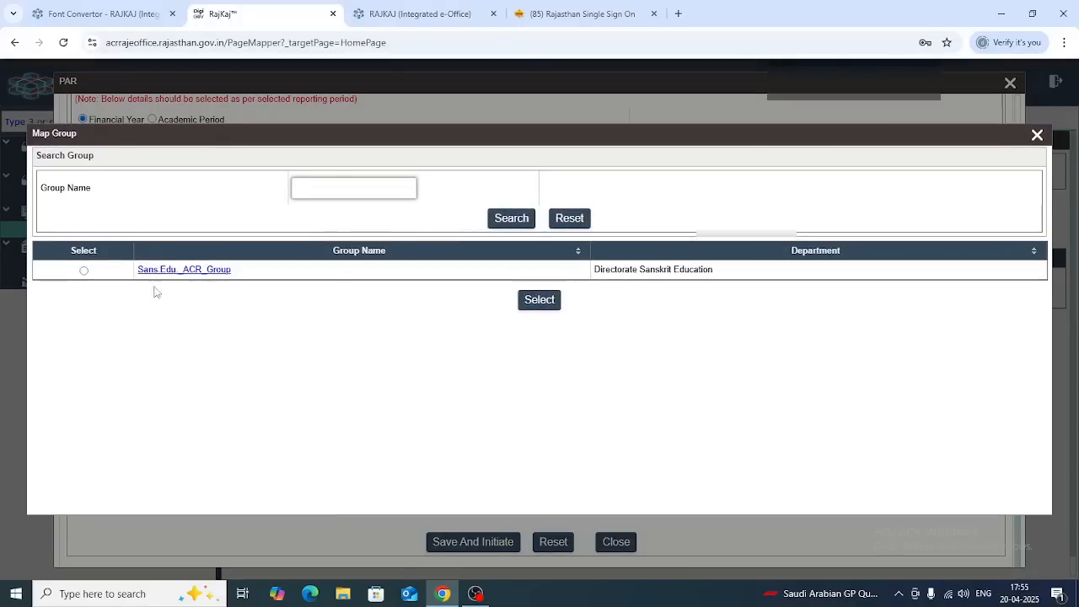
{"action": "left_click", "coordinate": [83, 270]}
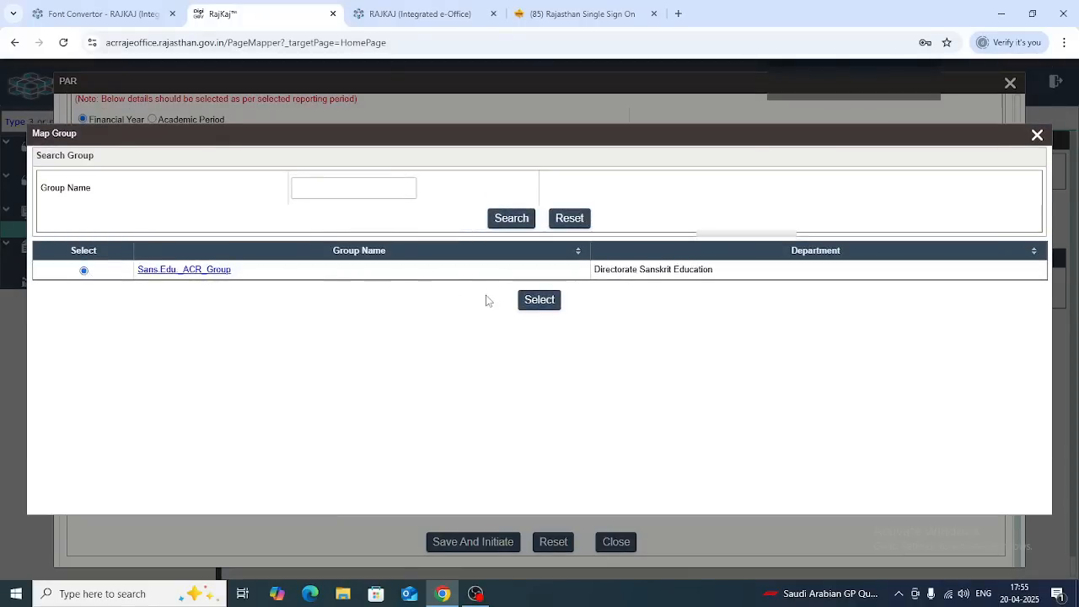
{"action": "left_click", "coordinate": [538, 301]}
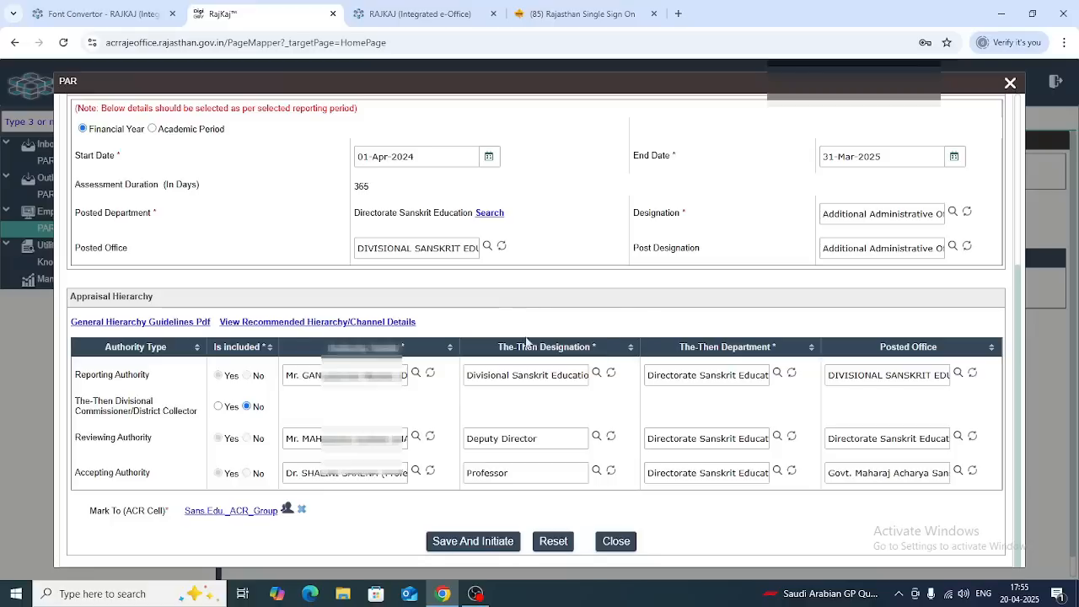
Step: Save and initiate the PAR hierarchy
{"action": "left_click", "coordinate": [470, 544]}
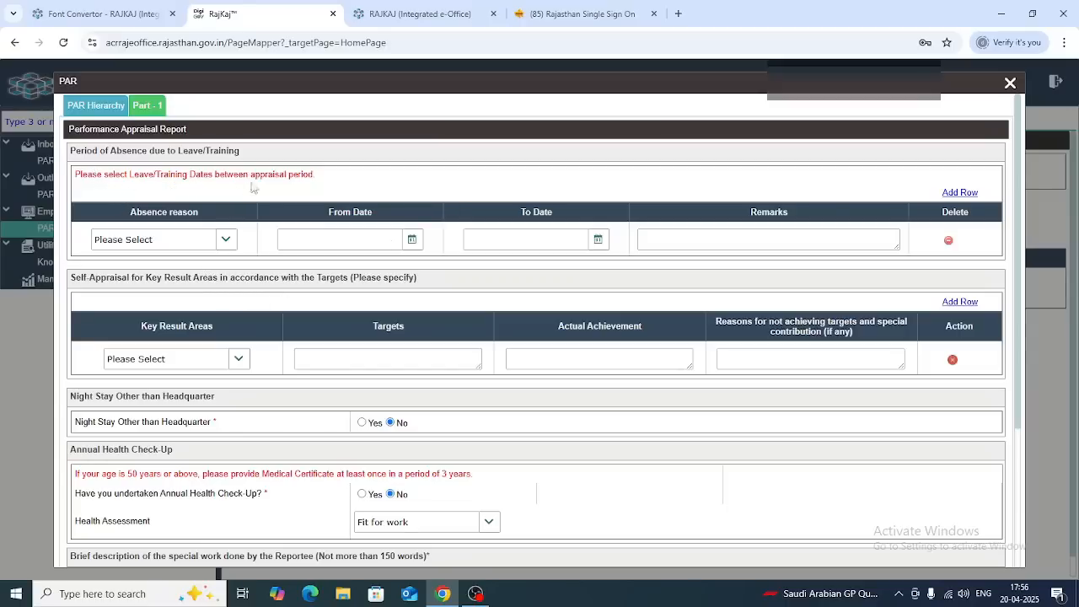
Step: Add two Period of Absence rows with reasons Training and Leave
{"action": "left_click", "coordinate": [225, 240]}
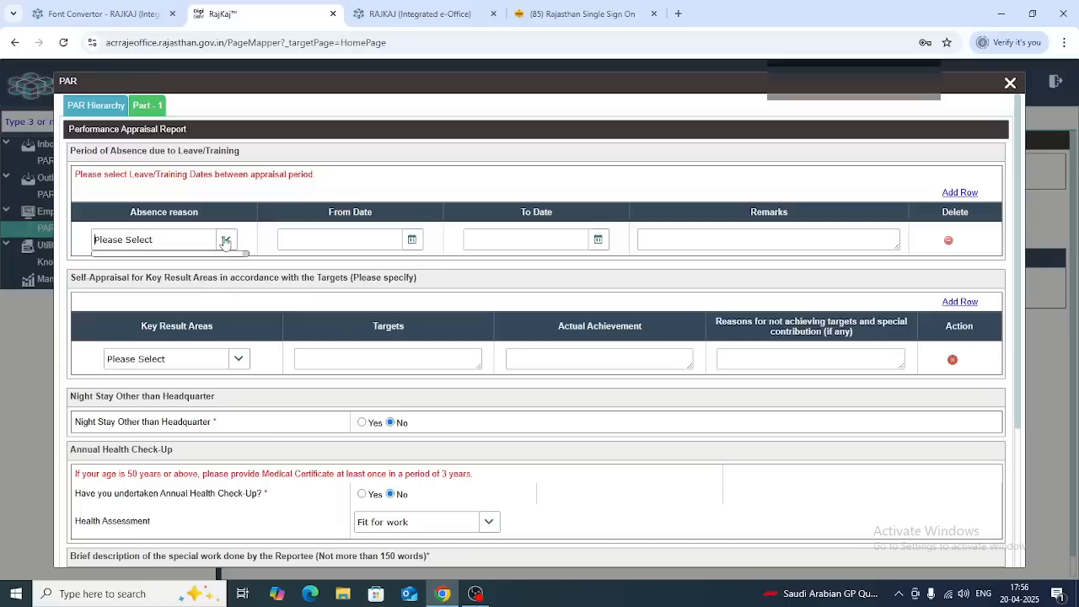
{"action": "left_click", "coordinate": [115, 298]}
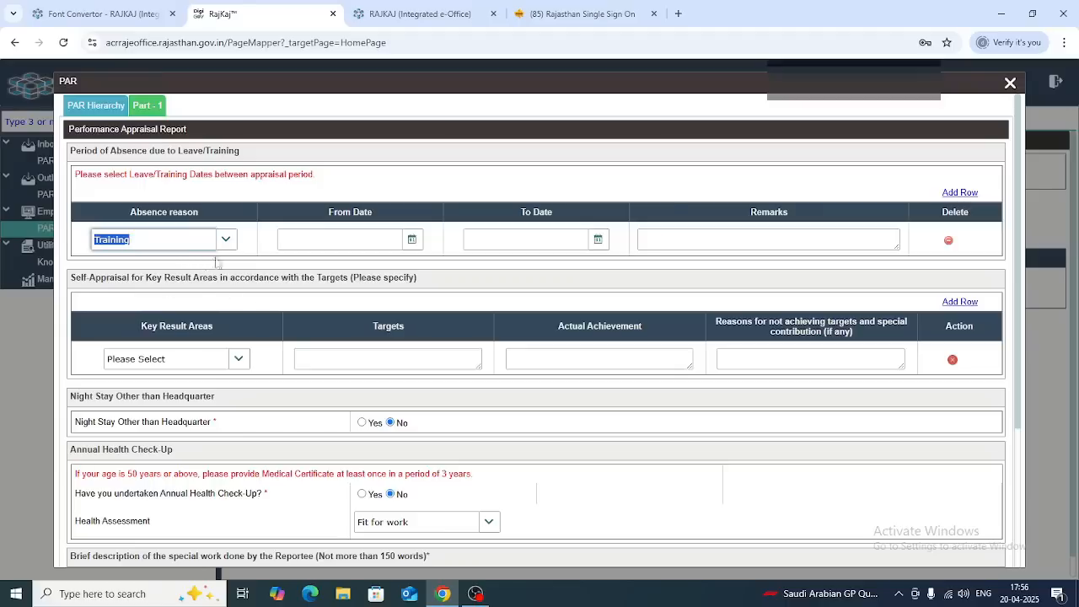
{"action": "left_click", "coordinate": [960, 192]}
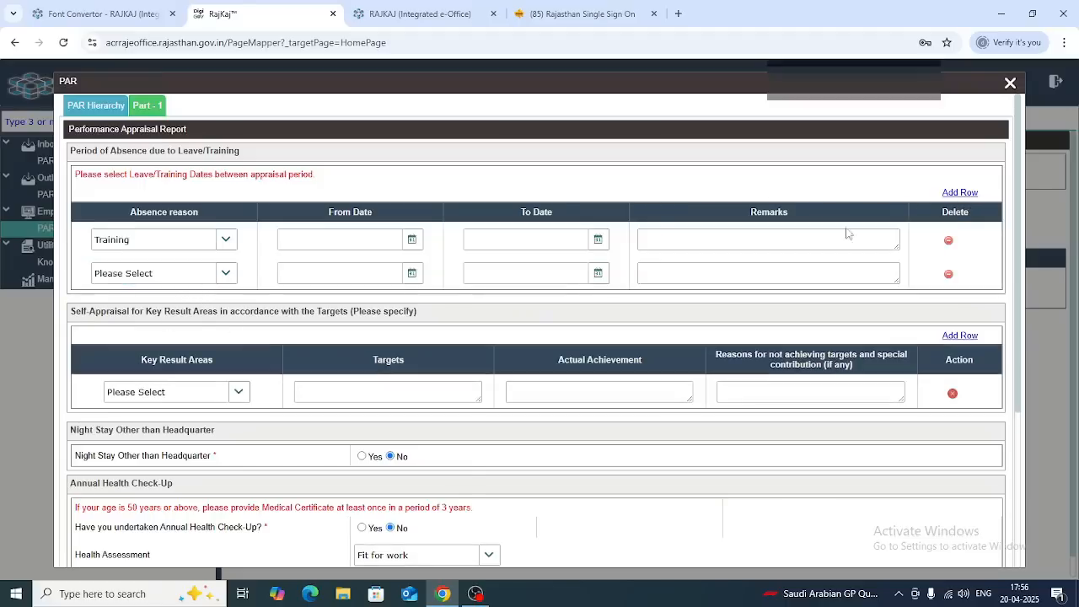
{"action": "left_click", "coordinate": [229, 274]}
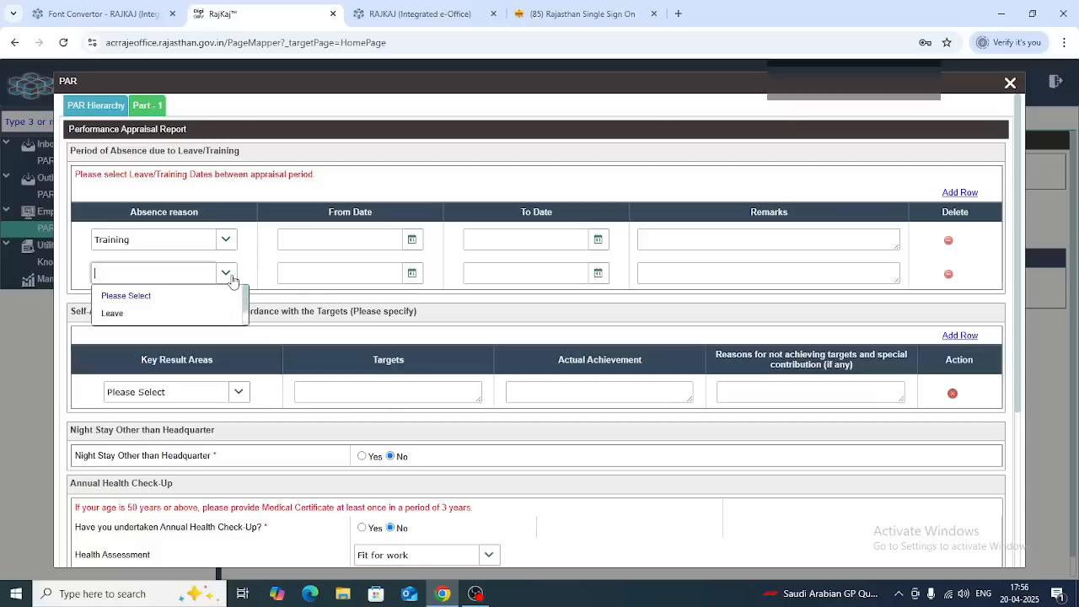
{"action": "left_click", "coordinate": [110, 314]}
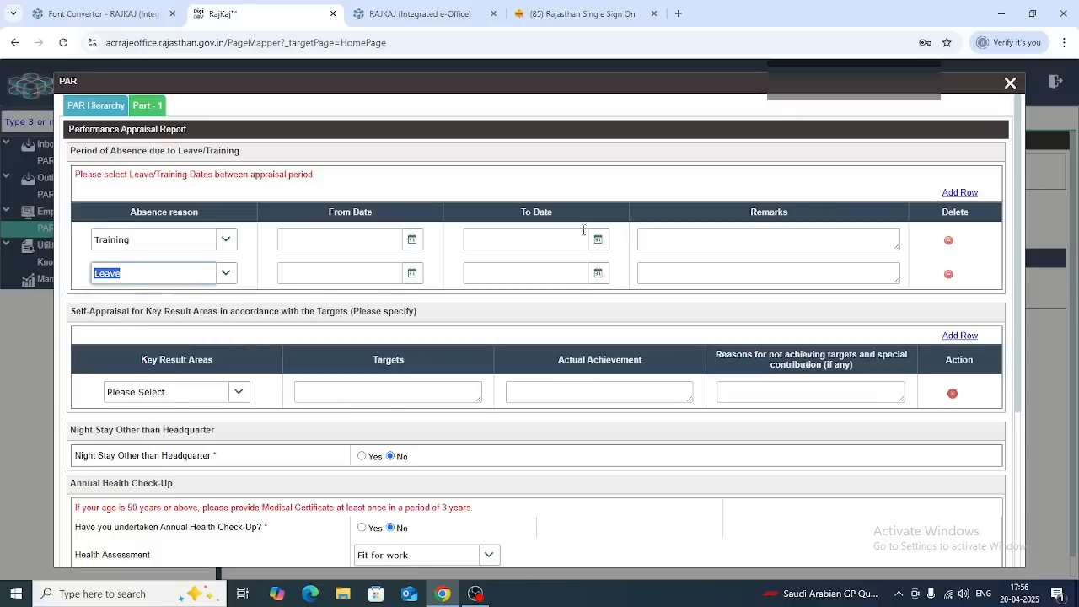
Step: Delete both absence rows and fill a Physical Targets KRA row with reason NILL
{"action": "left_click", "coordinate": [948, 276]}
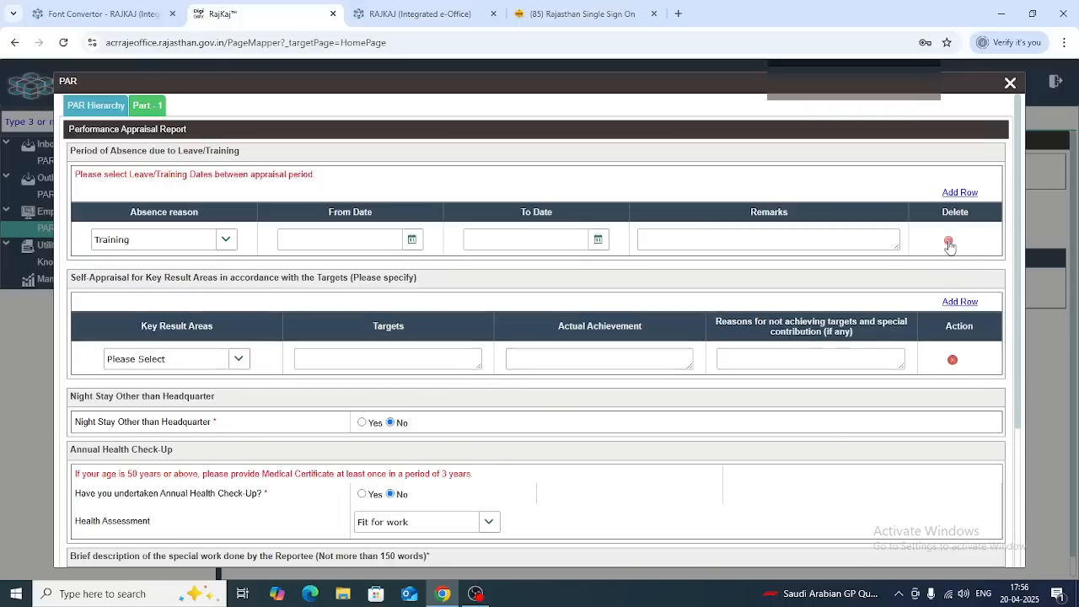
{"action": "left_click", "coordinate": [948, 242]}
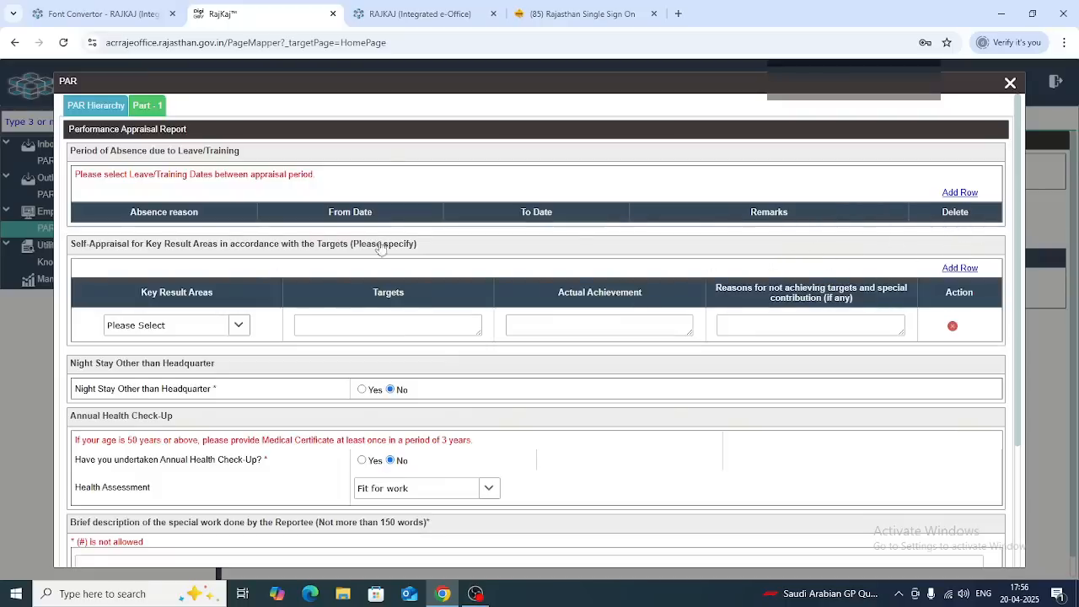
{"action": "left_click", "coordinate": [239, 326]}
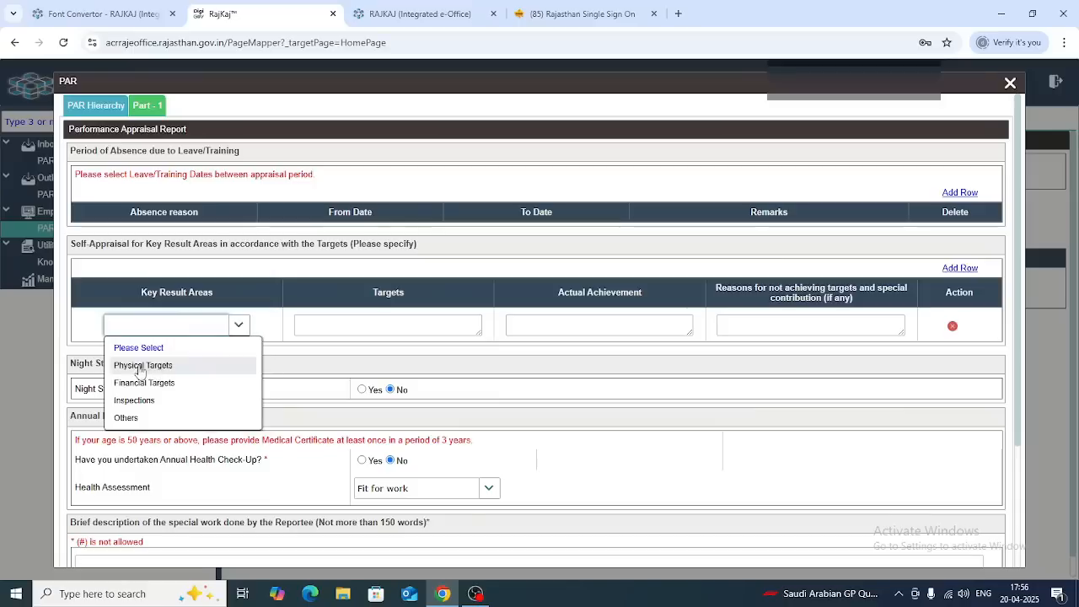
{"action": "left_click", "coordinate": [142, 368]}
{"action": "left_click", "coordinate": [344, 336]}
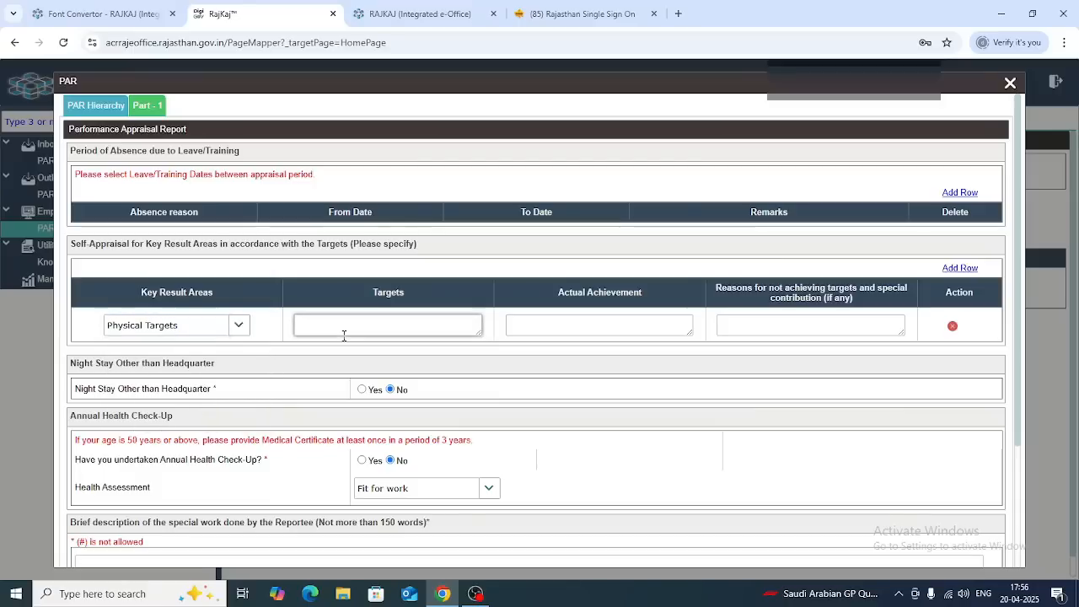
{"action": "key", "text": "Tab"}
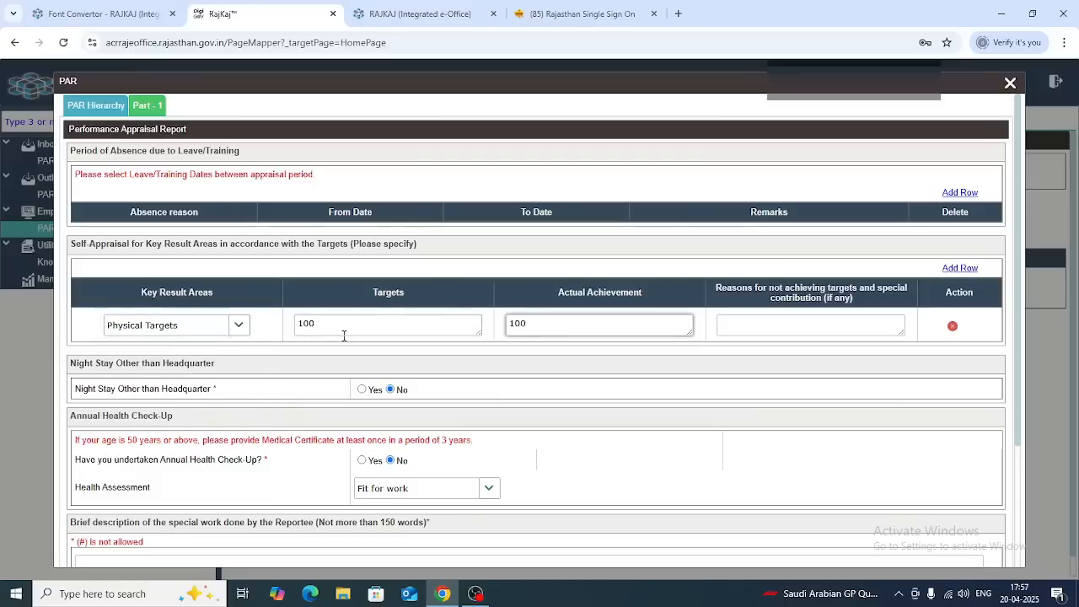
{"action": "key", "text": "Tab"}
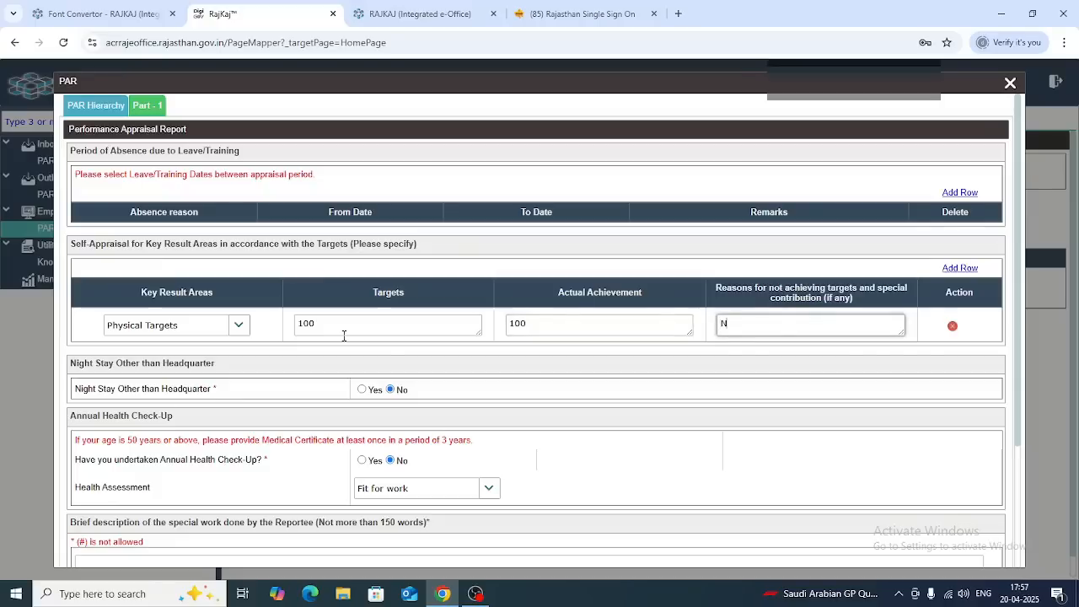
{"action": "type", "text": "NILL"}
Step: Add a Financial Targets KRA row with target 100, achievement 100 and reason NILL
{"action": "left_click", "coordinate": [959, 270]}
{"action": "left_click", "coordinate": [239, 360]}
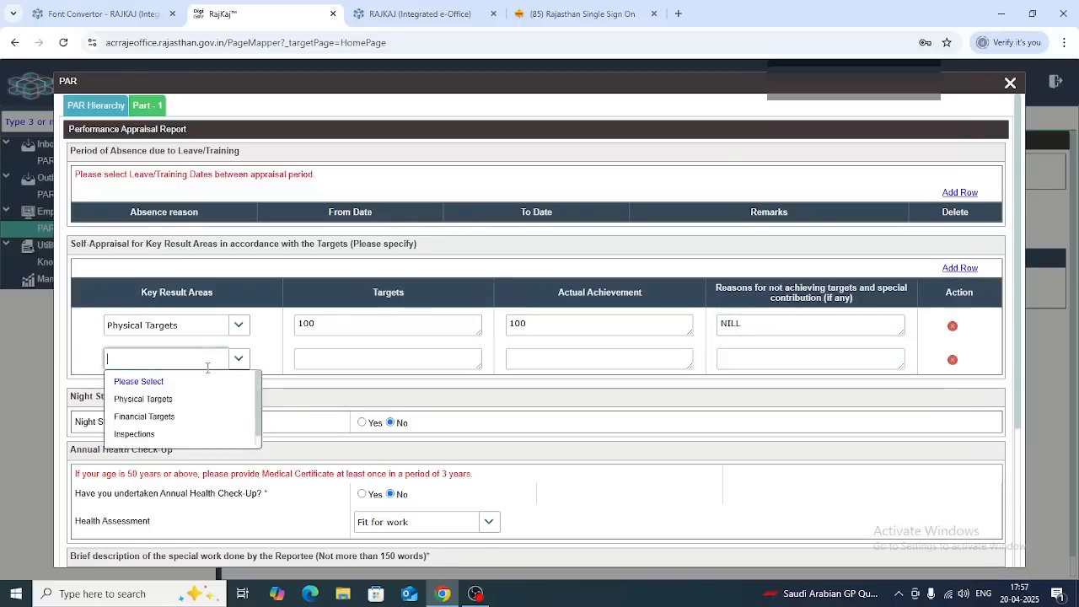
{"action": "left_click", "coordinate": [145, 415]}
{"action": "left_click", "coordinate": [312, 365]}
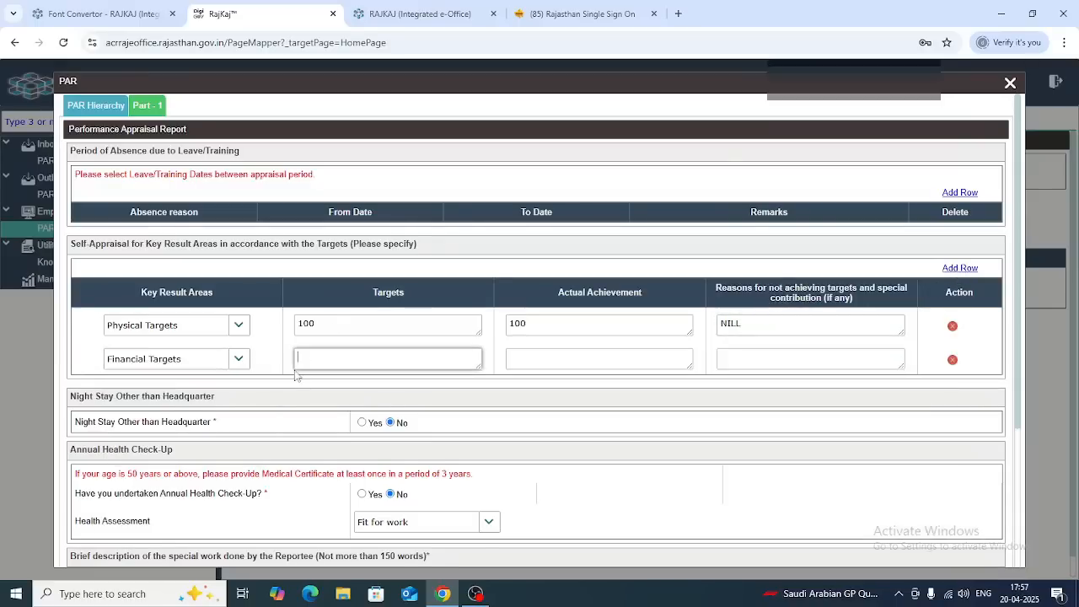
{"action": "type", "text": "100"}
{"action": "key", "text": "Tab"}
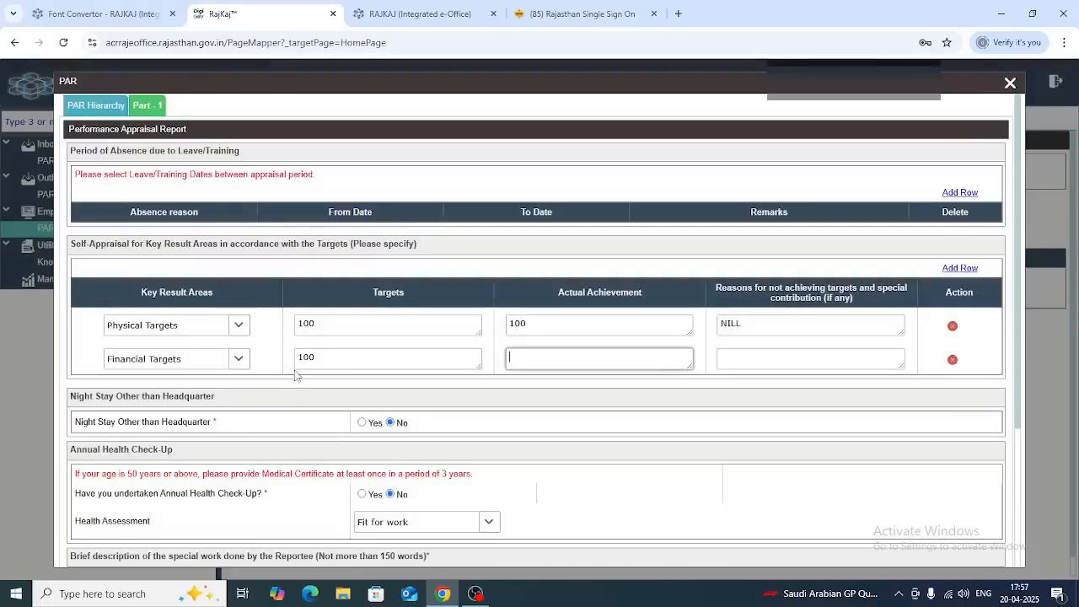
{"action": "key", "text": "Tab"}
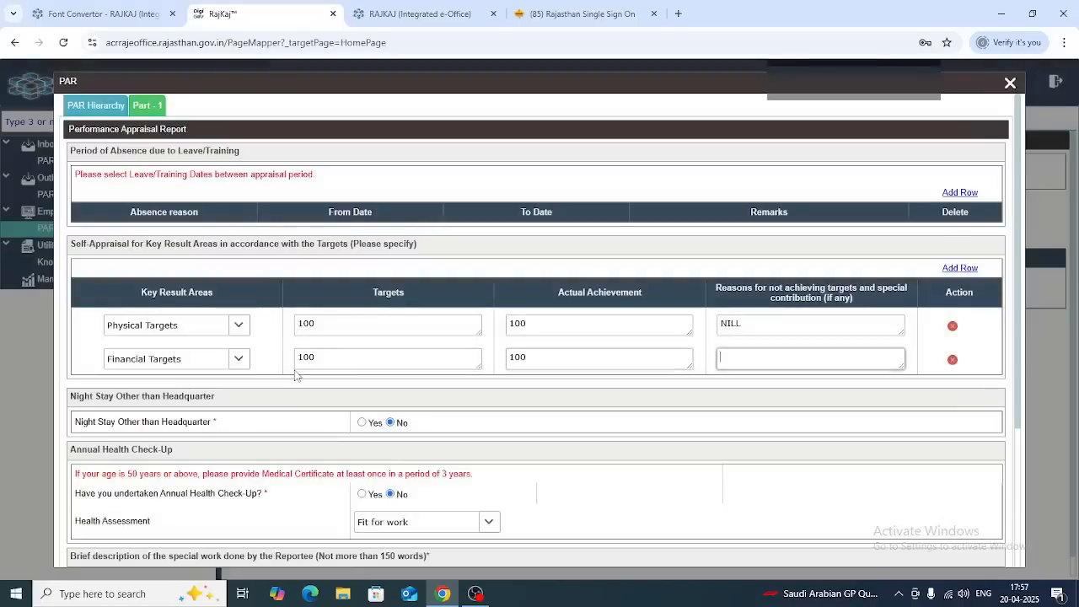
{"action": "type", "text": "NIL"}
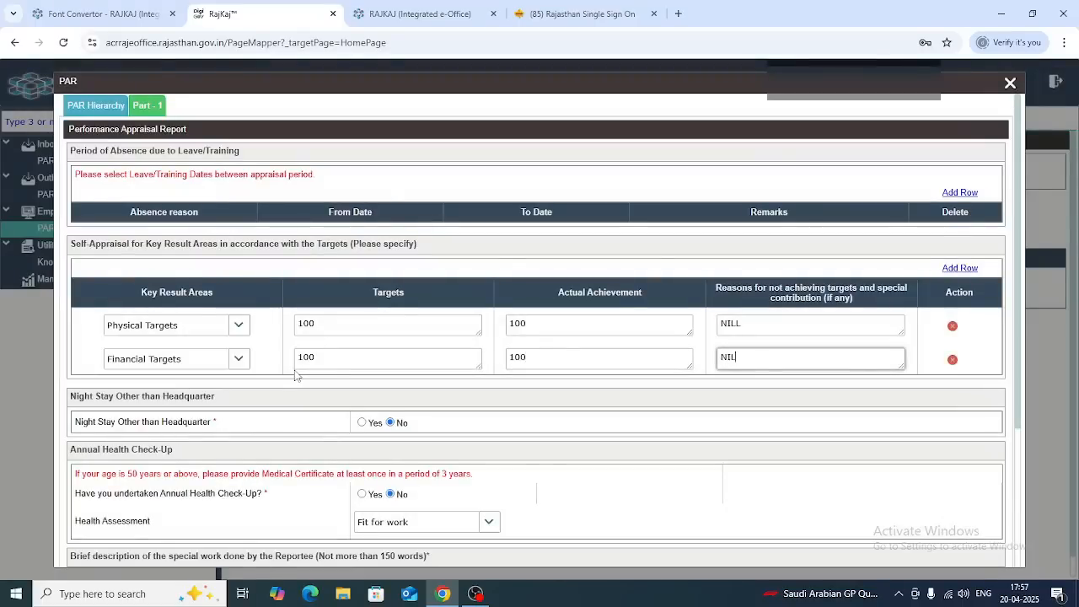
{"action": "type", "text": "L"}
{"action": "scroll", "coordinate": [514, 401], "scroll_direction": "down", "scroll_amount": 3}
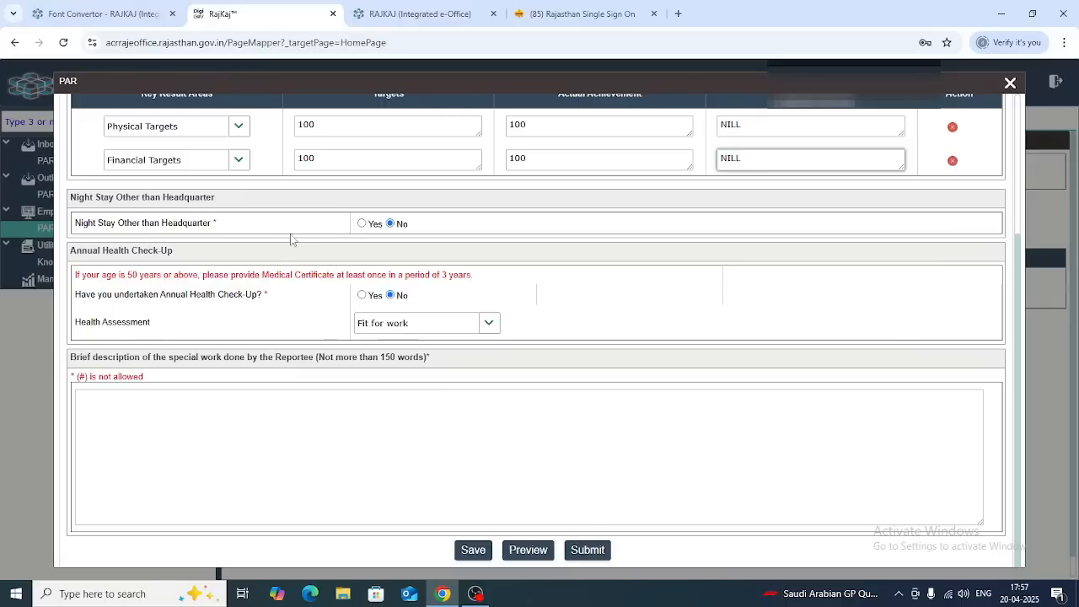
{"action": "left_click", "coordinate": [239, 162]}
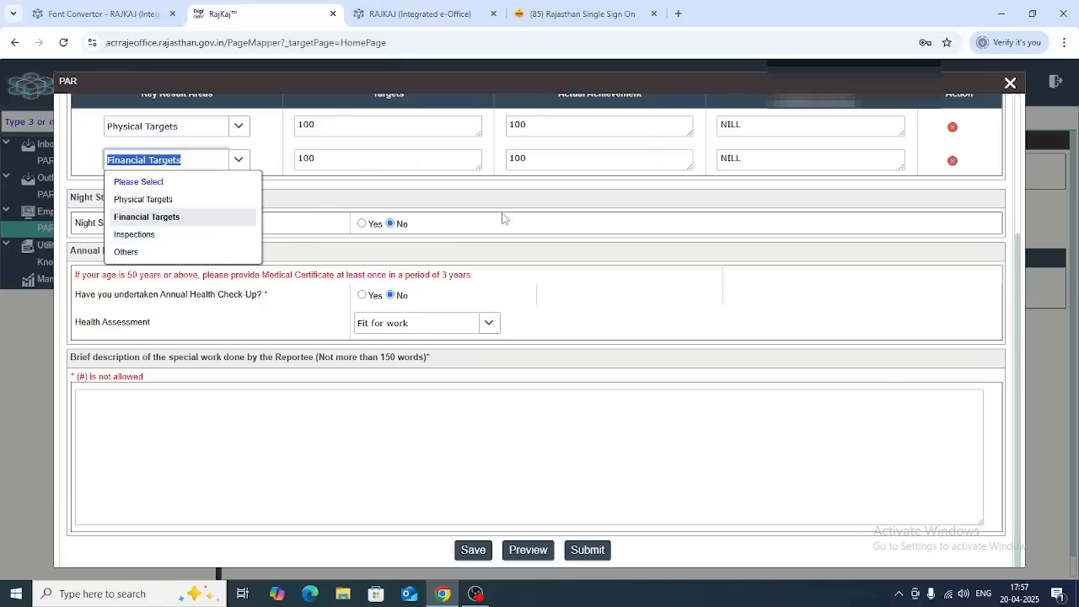
{"action": "left_click", "coordinate": [189, 403]}
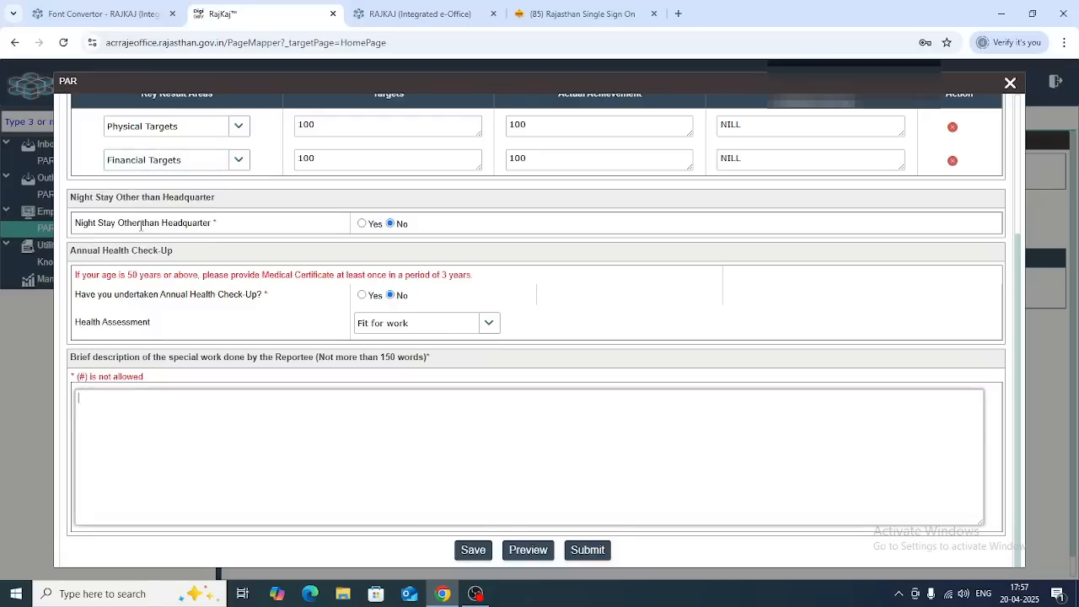
{"action": "left_click", "coordinate": [362, 224]}
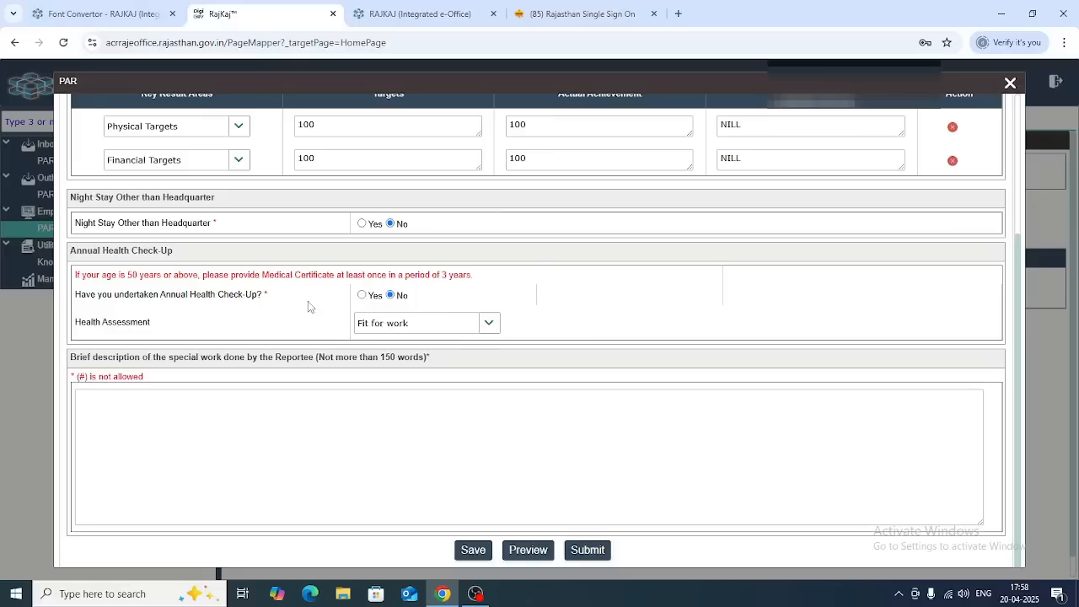
{"action": "left_click", "coordinate": [362, 295]}
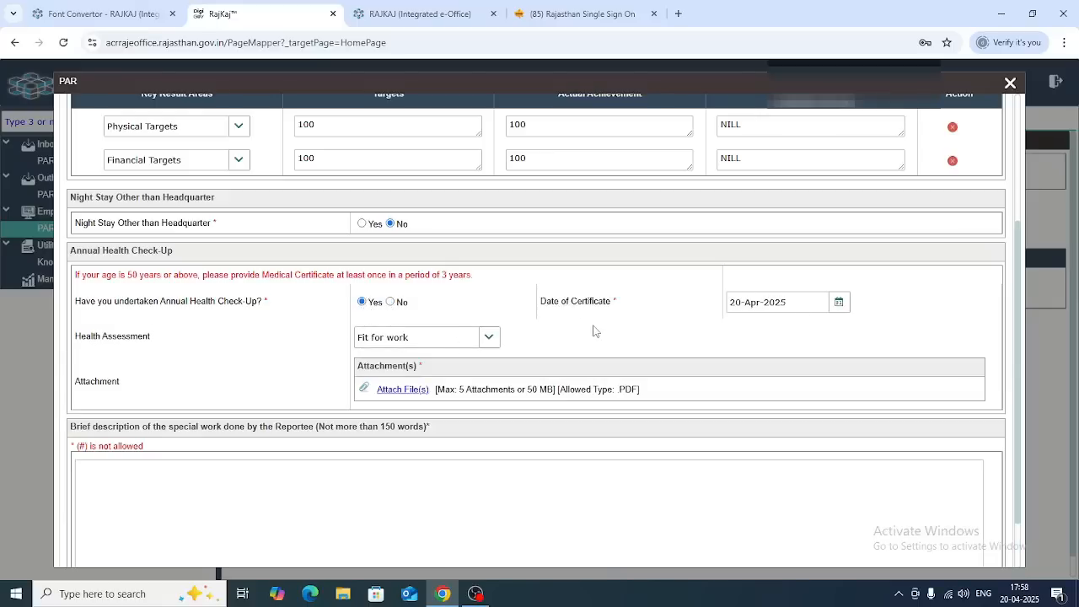
{"action": "left_click", "coordinate": [488, 338]}
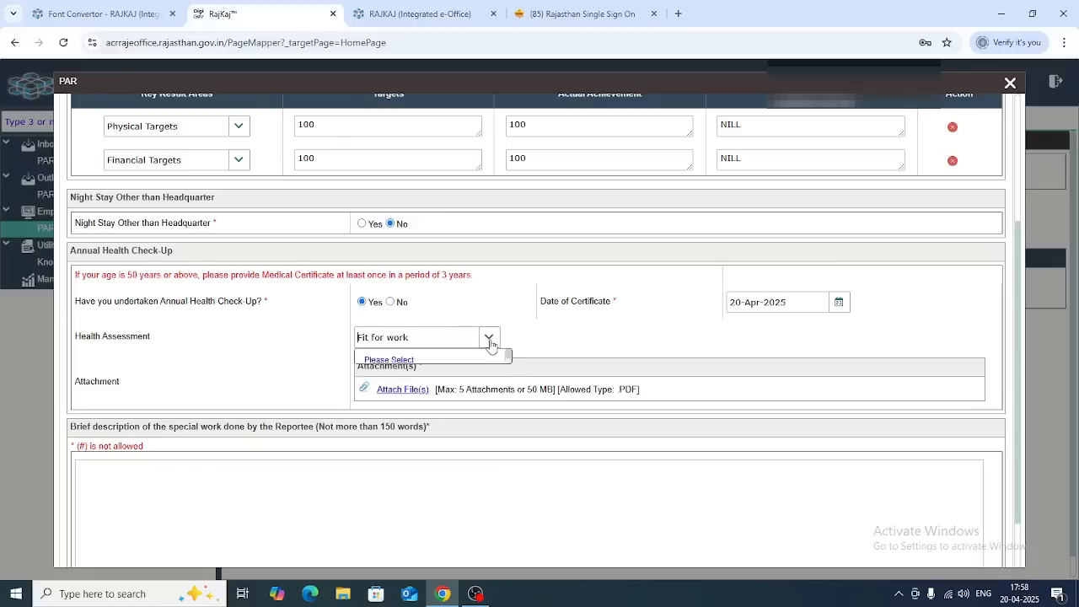
{"action": "left_click", "coordinate": [490, 344]}
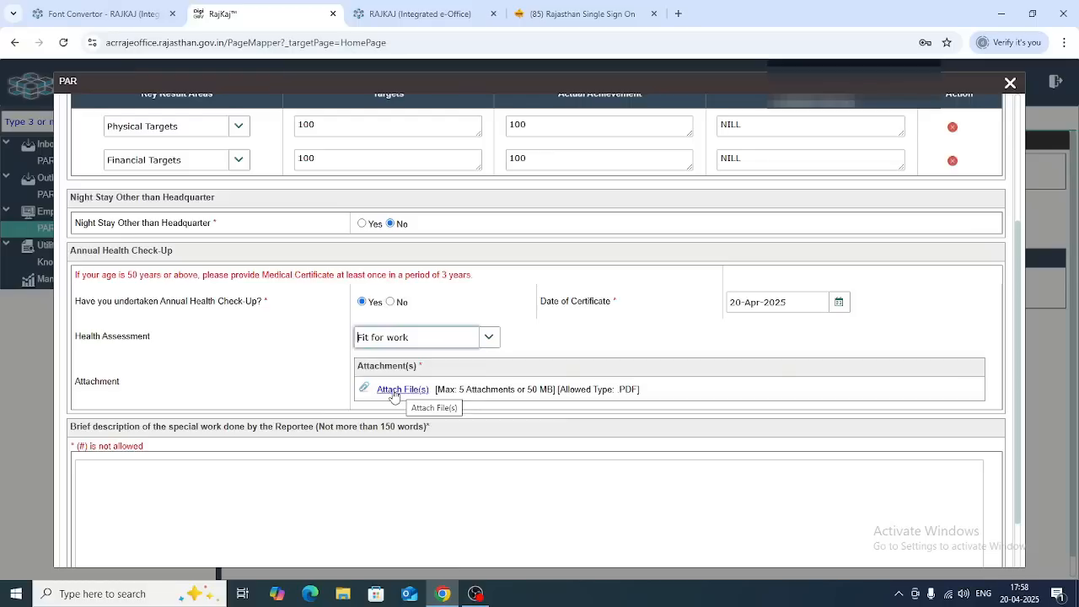
{"action": "left_click", "coordinate": [390, 302]}
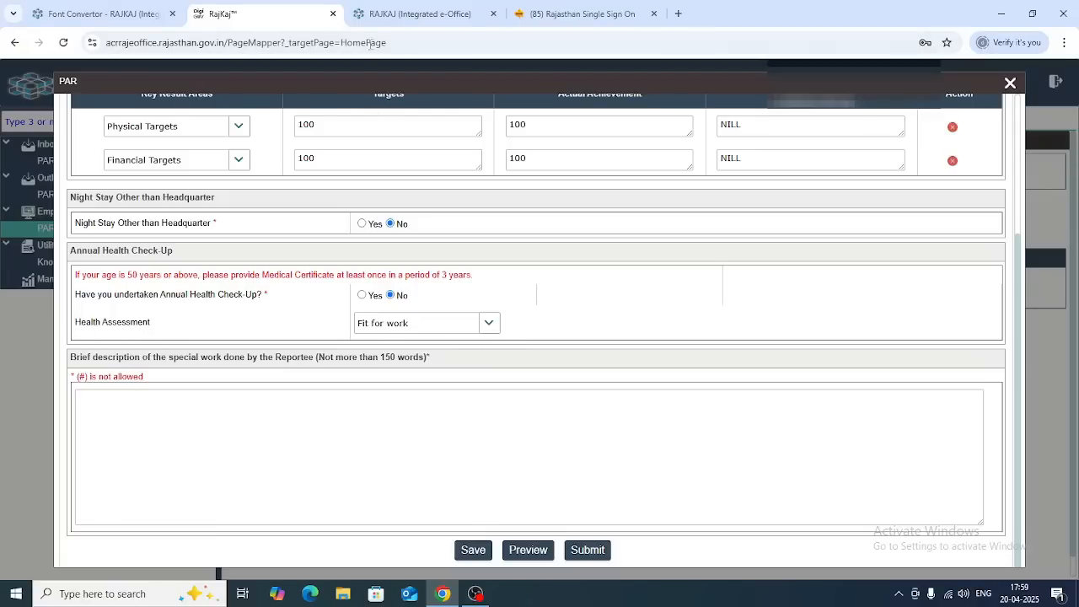
Step: In a new tab, open the Font Convertor from rajkaj.rajasthan.gov.in Utilities, ready in the DevLys010 box
{"action": "left_click", "coordinate": [680, 13]}
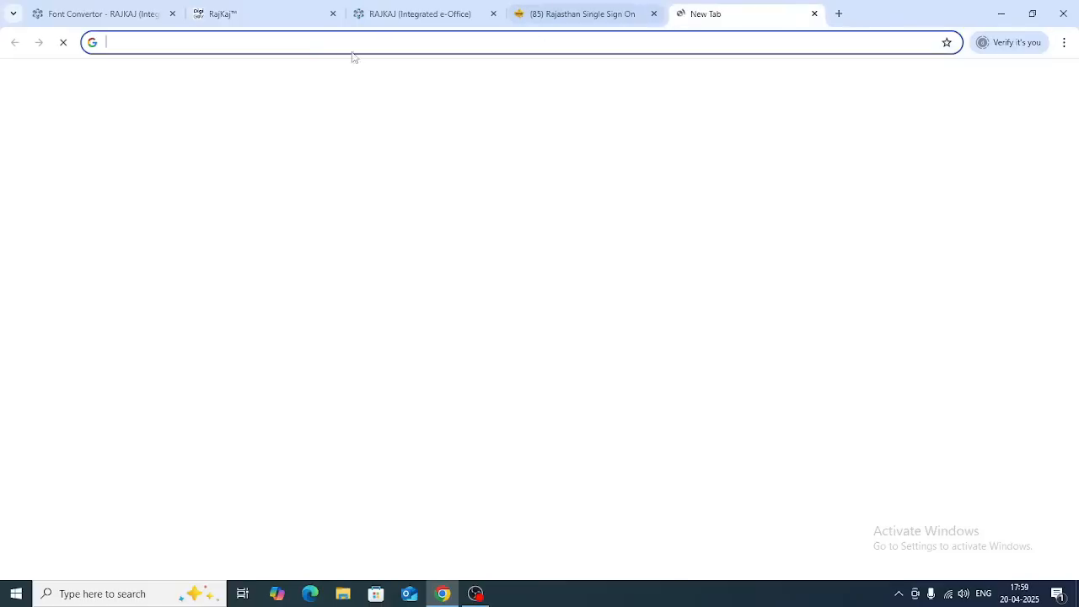
{"action": "left_click", "coordinate": [97, 42]}
{"action": "left_click", "coordinate": [123, 73]}
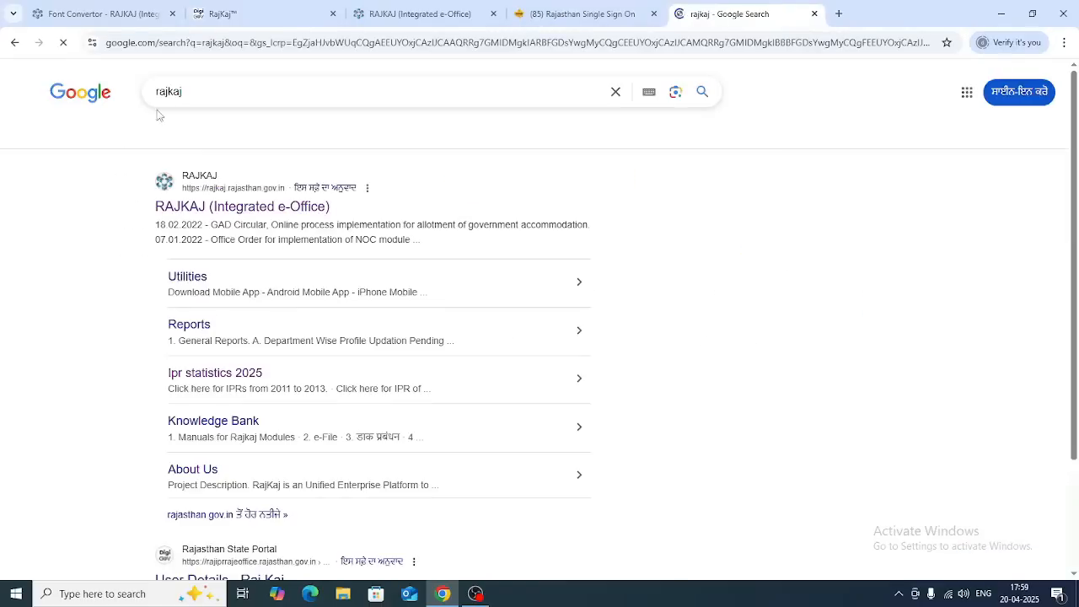
{"action": "left_click", "coordinate": [235, 212]}
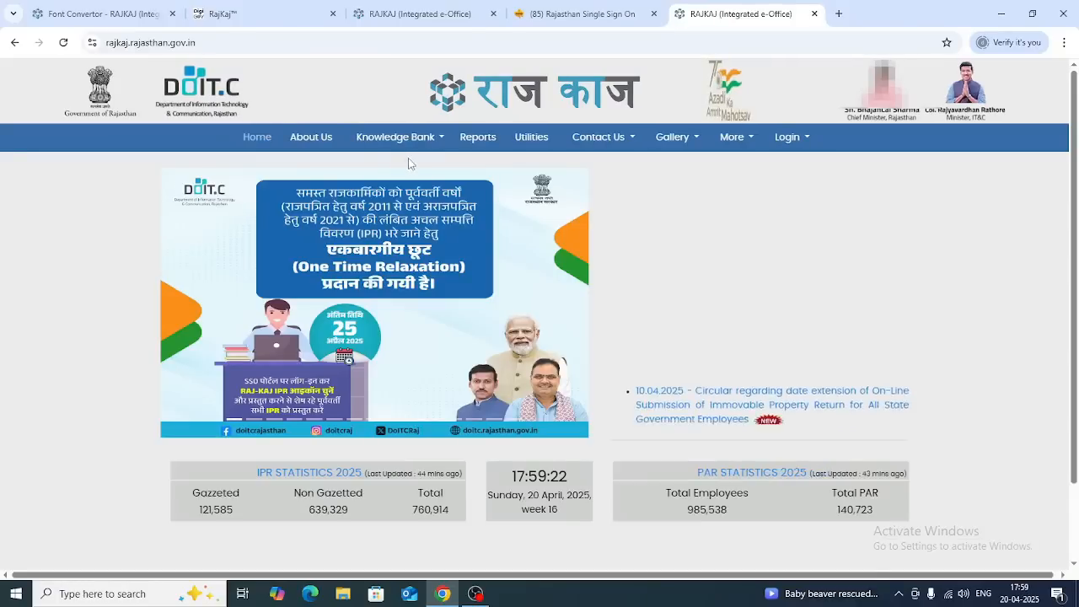
{"action": "left_click", "coordinate": [539, 143]}
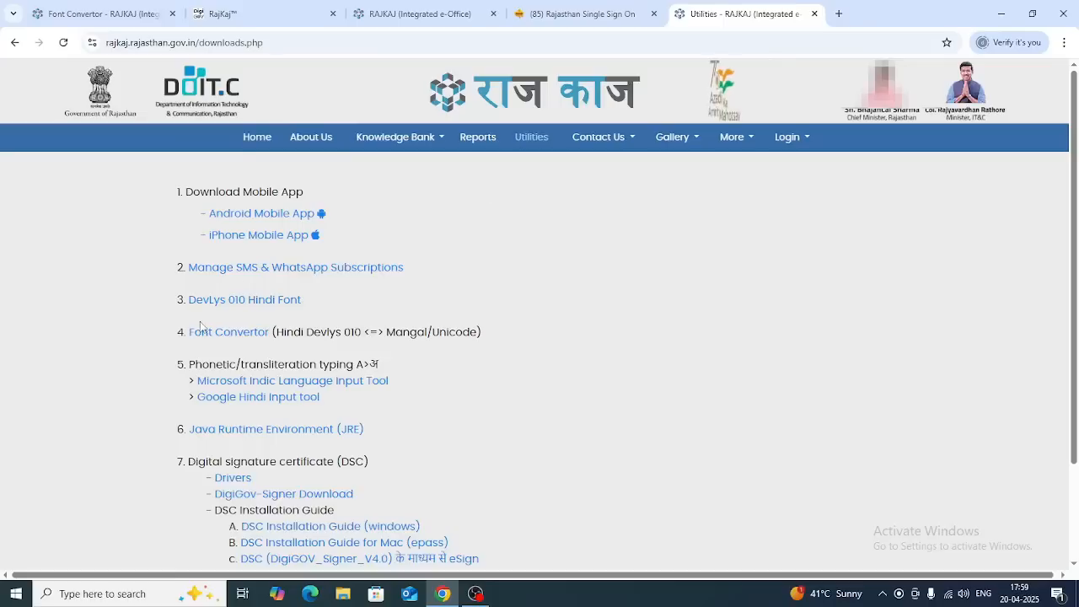
{"action": "left_click", "coordinate": [221, 333]}
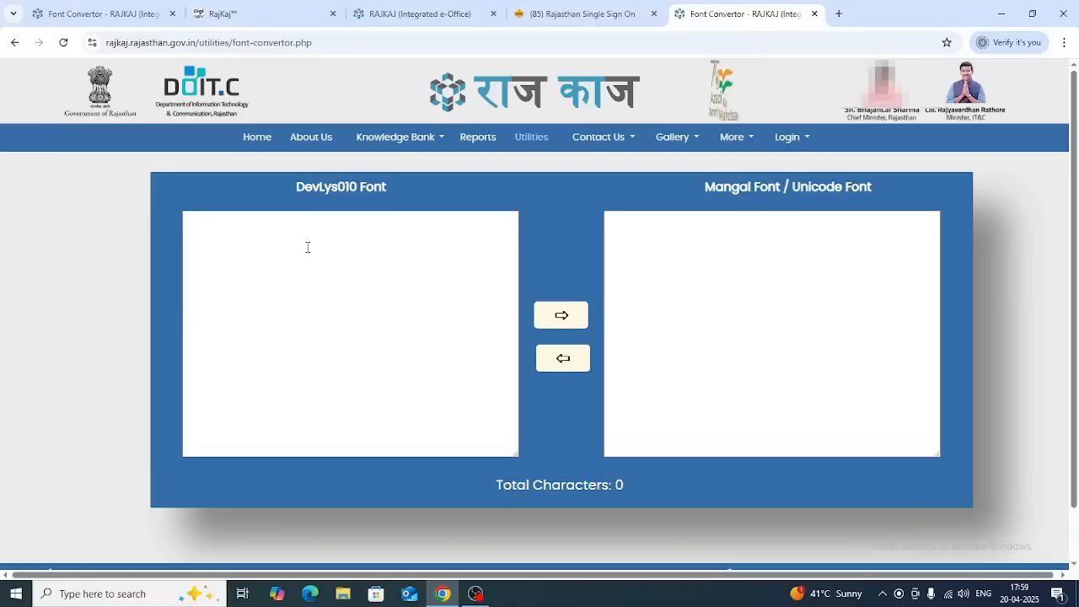
{"action": "left_click", "coordinate": [308, 247]}
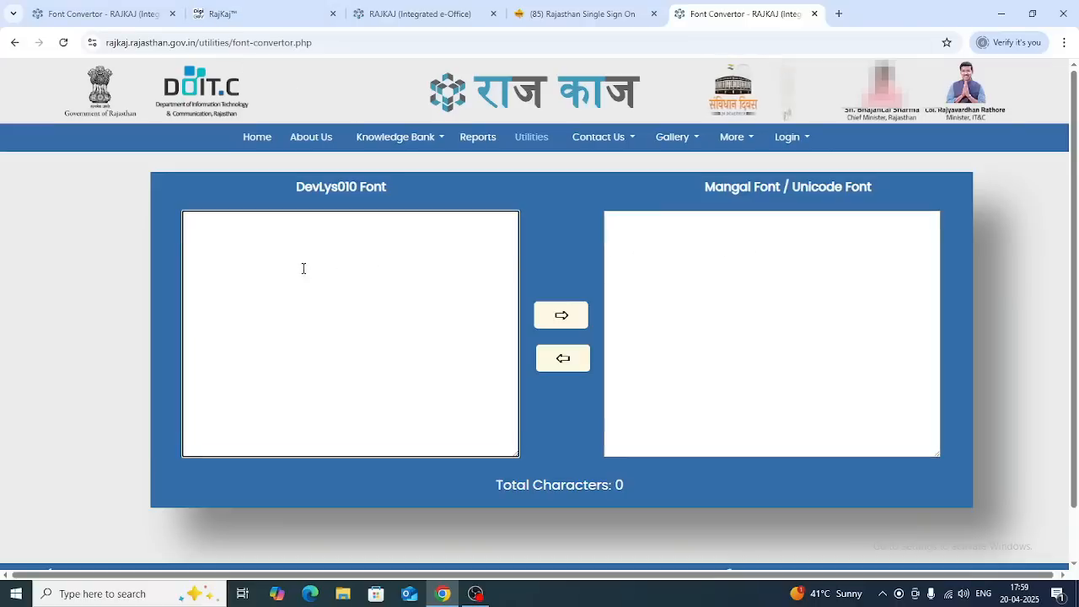
Step: Select and copy the converted Hindi text from the Font Convertor's Mangal/Unicode box, then return to the PAR form
{"action": "left_click", "coordinate": [276, 17]}
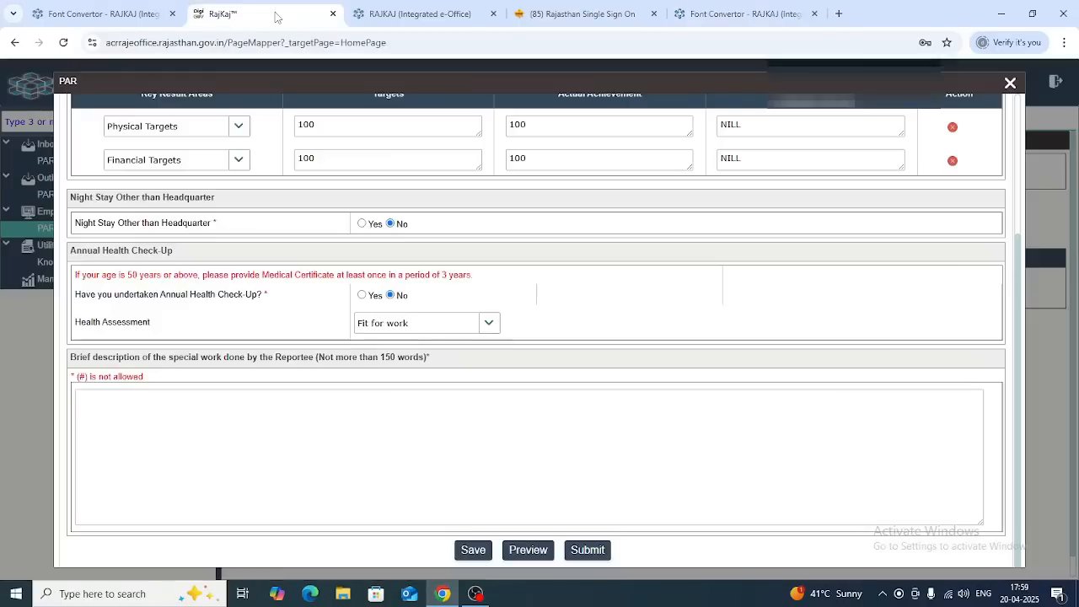
{"action": "left_click", "coordinate": [408, 14]}
{"action": "left_click", "coordinate": [112, 17]}
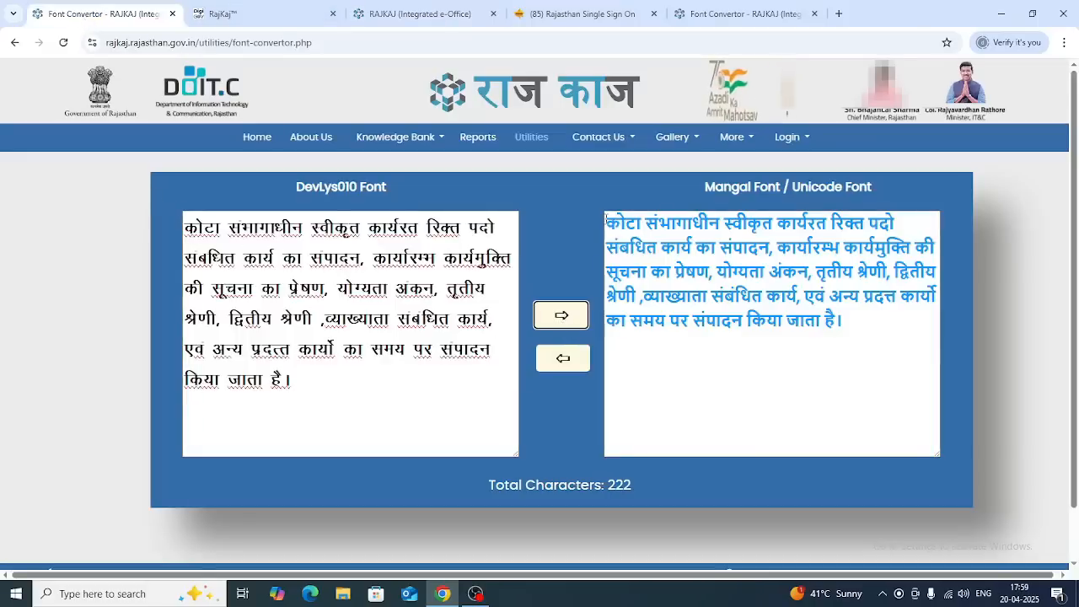
{"action": "left_click_drag", "start_coordinate": [607, 222], "coordinate": [862, 324]}
{"action": "key", "text": "ctrl+c"}
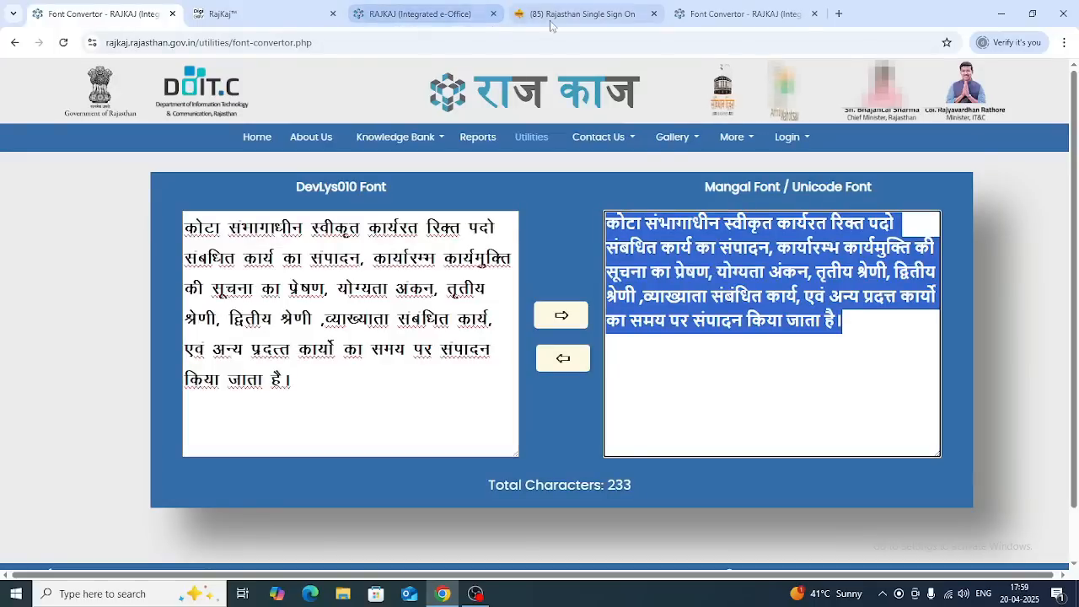
{"action": "left_click", "coordinate": [582, 14]}
{"action": "left_click", "coordinate": [279, 24]}
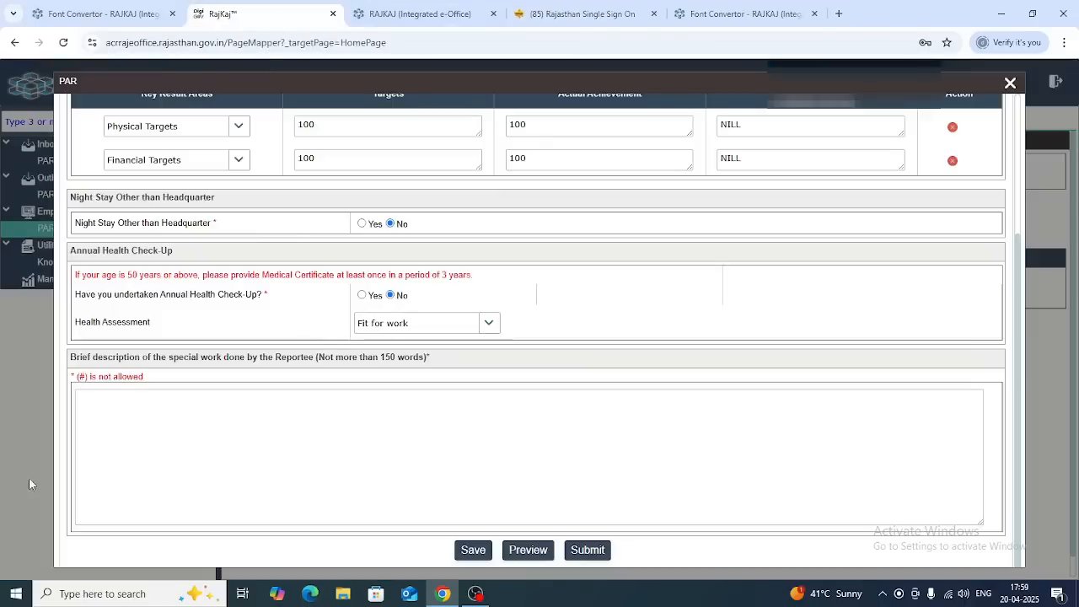
Step: Paste the Unicode Hindi text into the Brief description box, save Part-1, and close the PAR dialog
{"action": "key", "text": "ctrl+v"}
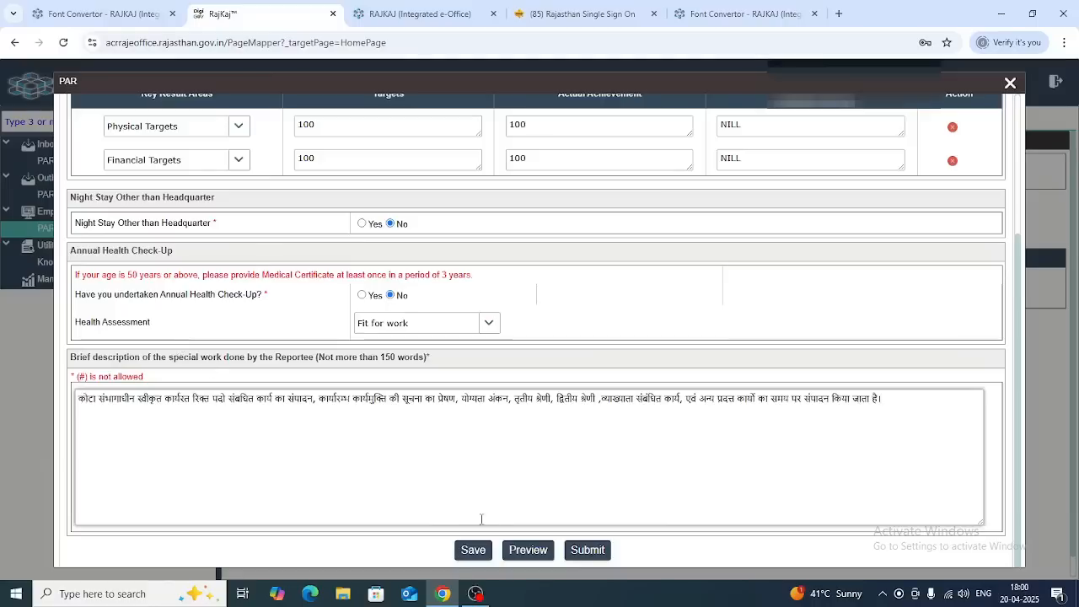
{"action": "left_click", "coordinate": [473, 550]}
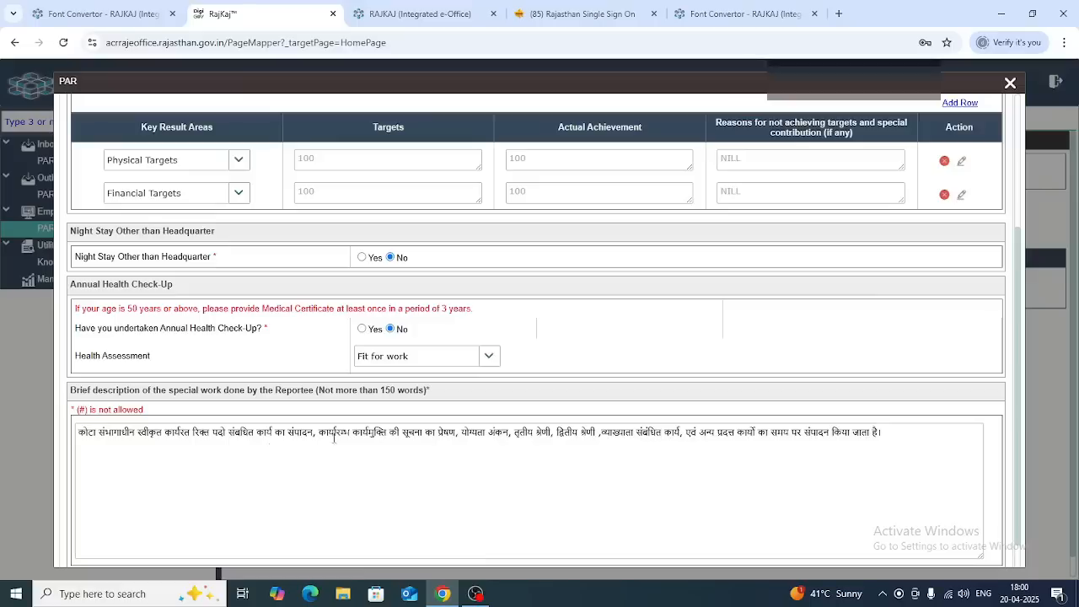
{"action": "scroll", "coordinate": [440, 459], "scroll_direction": "down", "scroll_amount": 1}
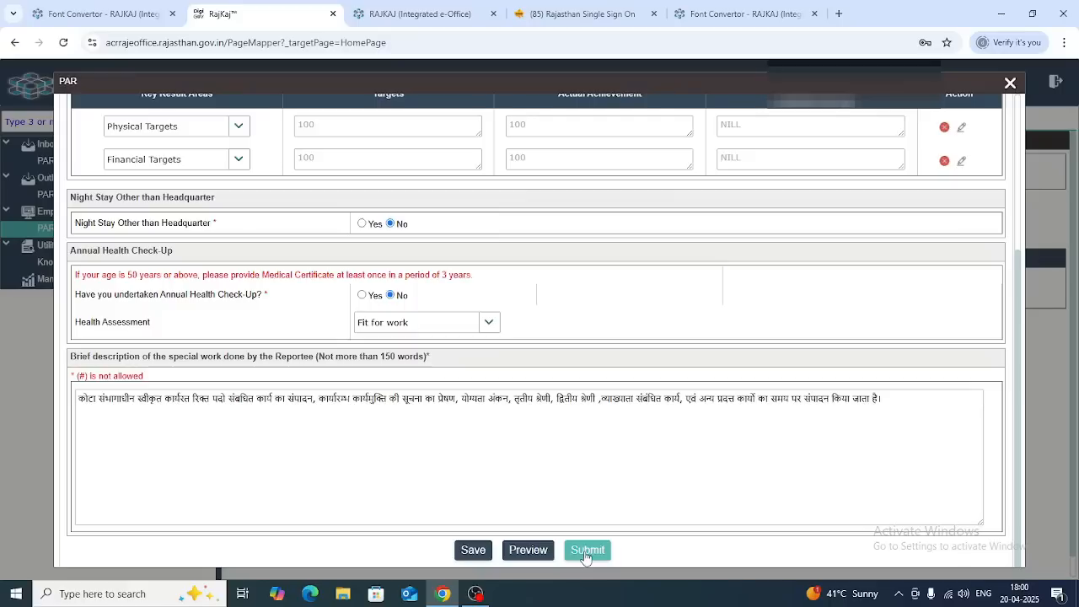
{"action": "left_click", "coordinate": [1010, 85]}
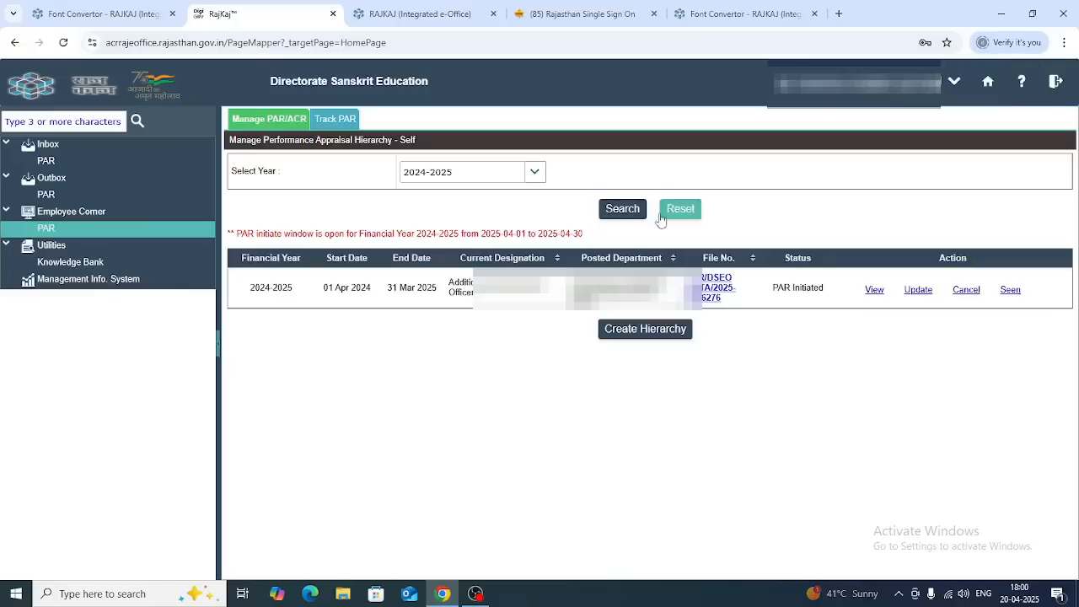